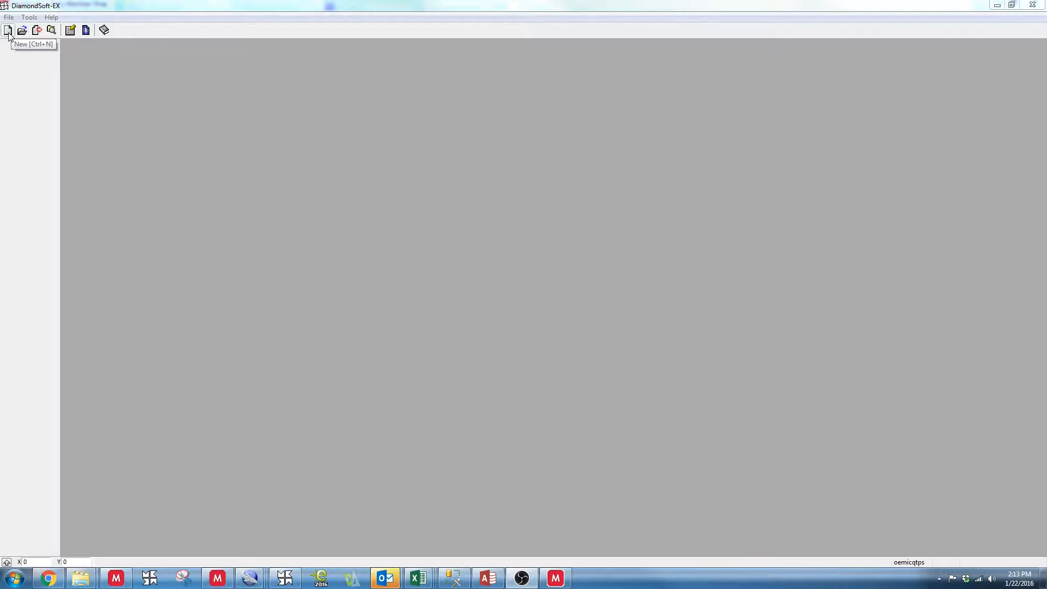
Step: Create a new 3D model
left_click(9, 17)
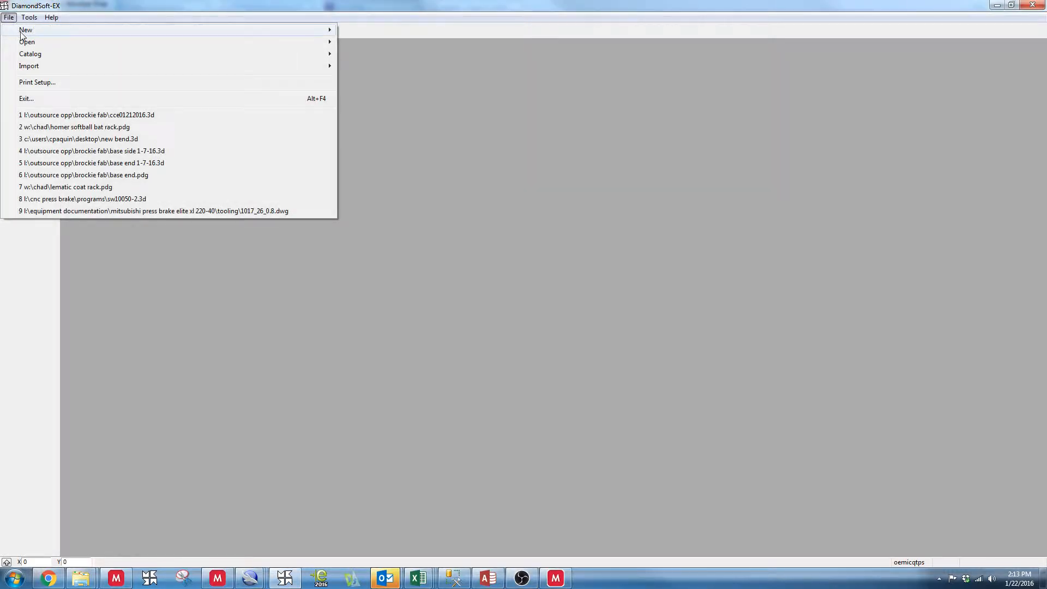
mouse_move(66, 30)
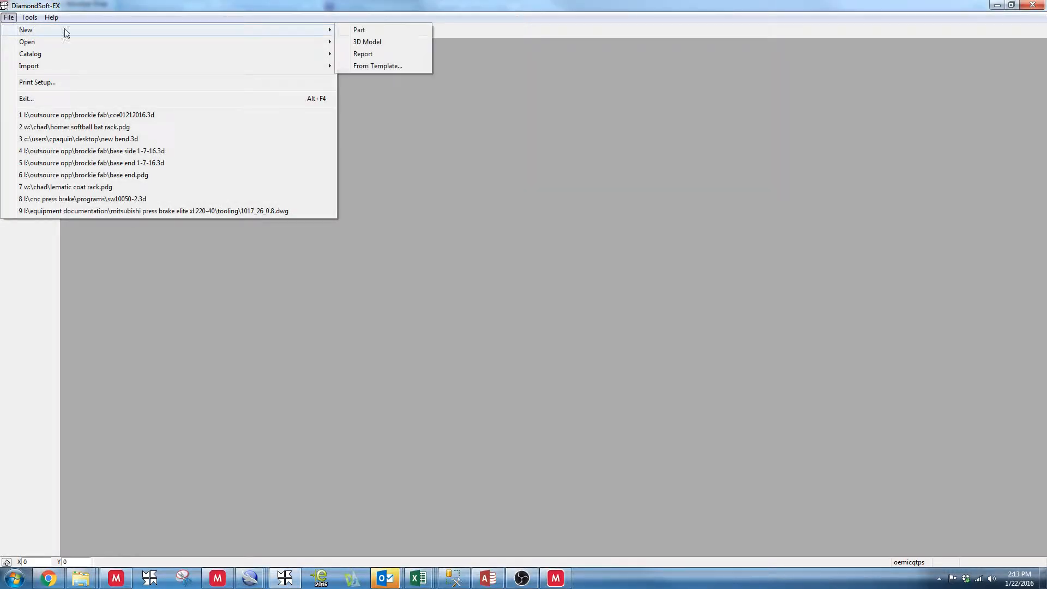
left_click(368, 44)
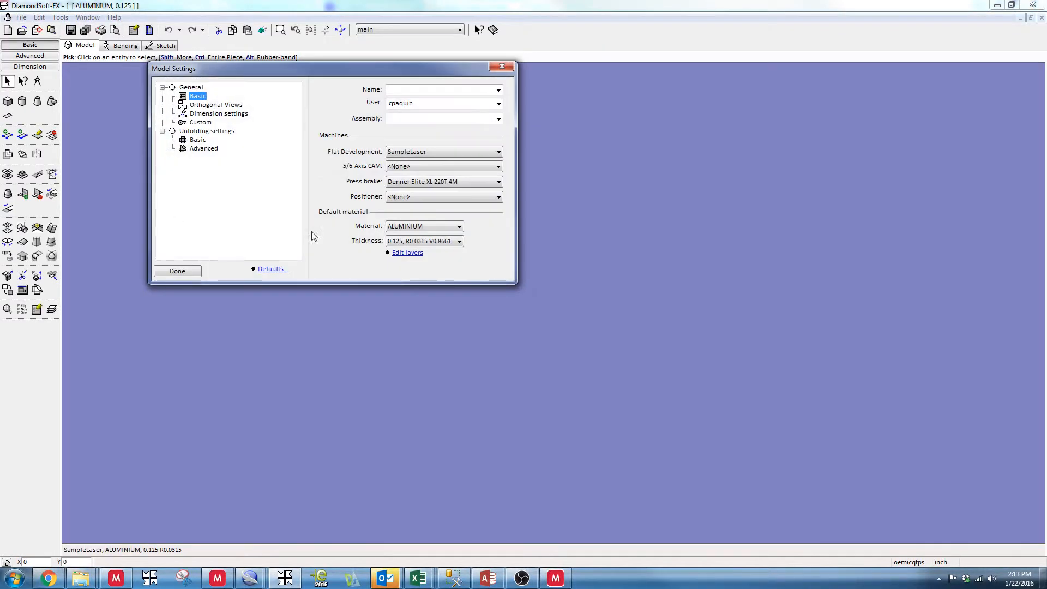
Step: Set the default material to ALUMINIUM with 0.125 thickness and close the model settings
left_click(418, 228)
left_click(417, 236)
left_click(419, 242)
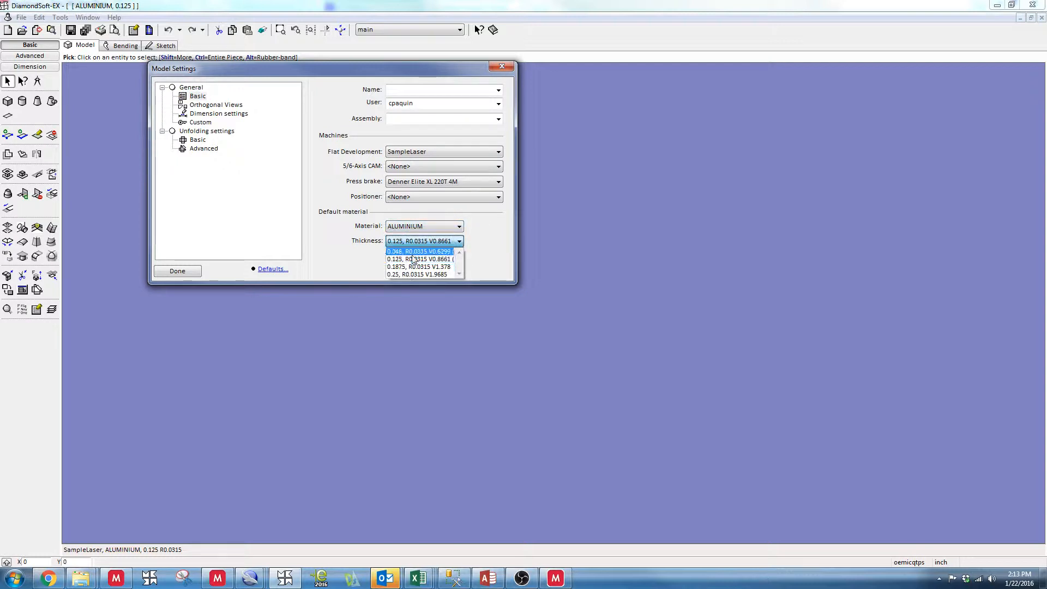
left_click(420, 228)
left_click(420, 227)
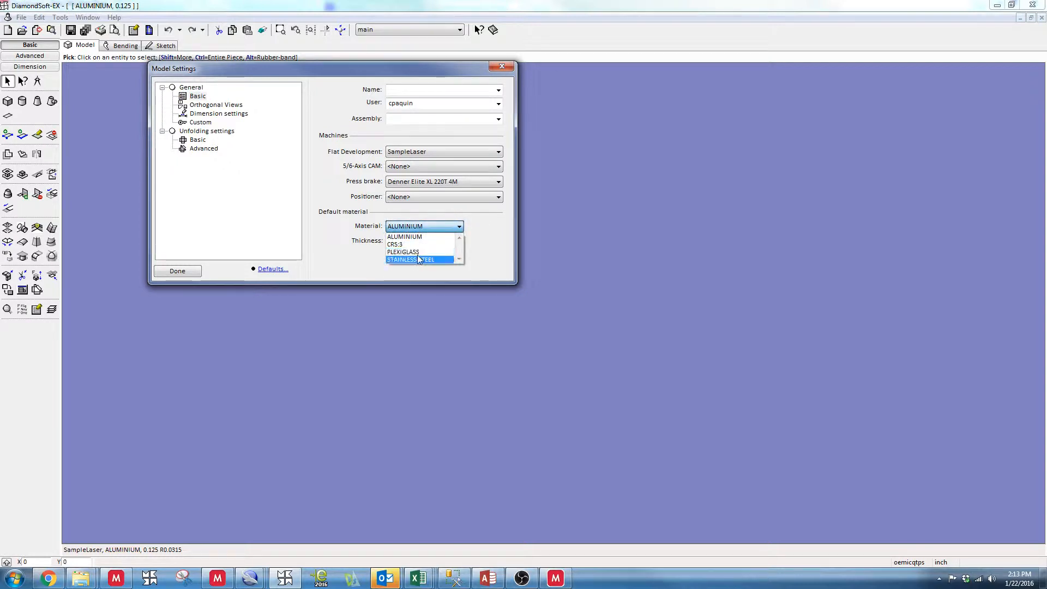
left_click(419, 259)
left_click(420, 227)
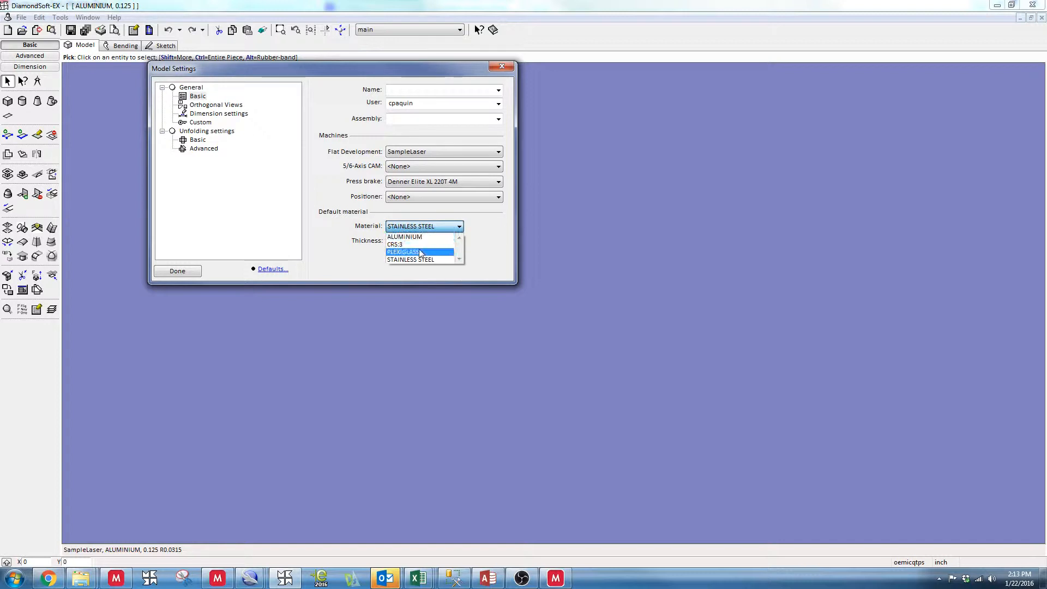
left_click(420, 251)
left_click(421, 227)
left_click(420, 236)
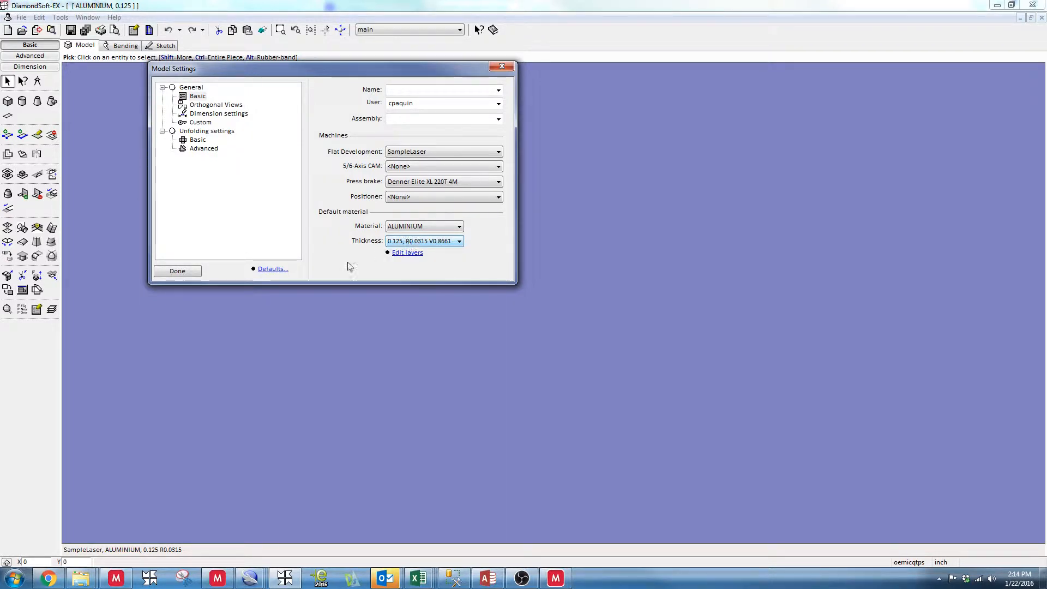
left_click(178, 271)
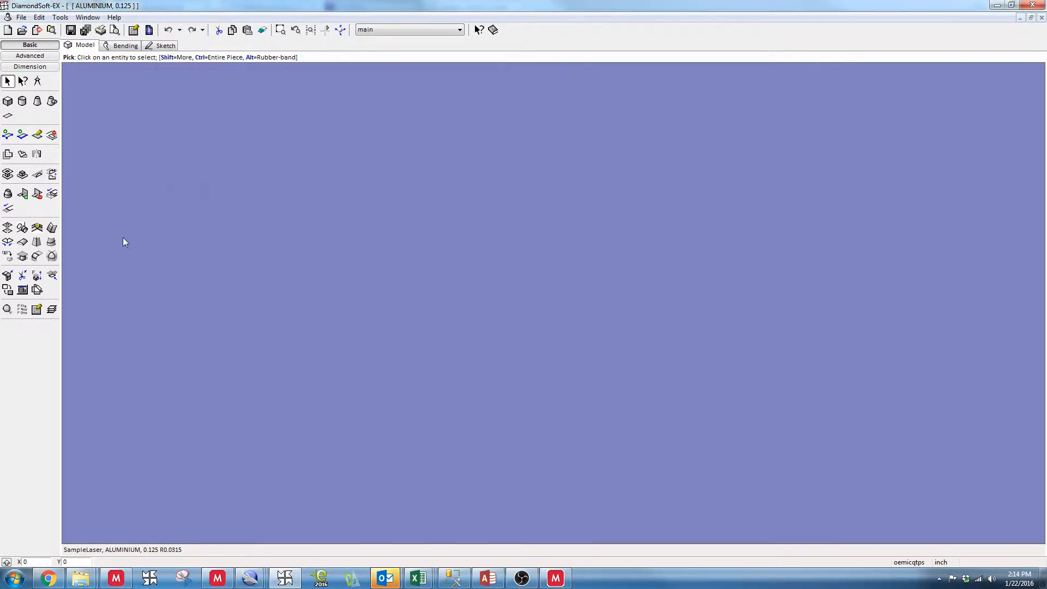
Step: Create a cuboid 36 wide, 2 high and 24 deep using the Cuboid tool
left_click(8, 102)
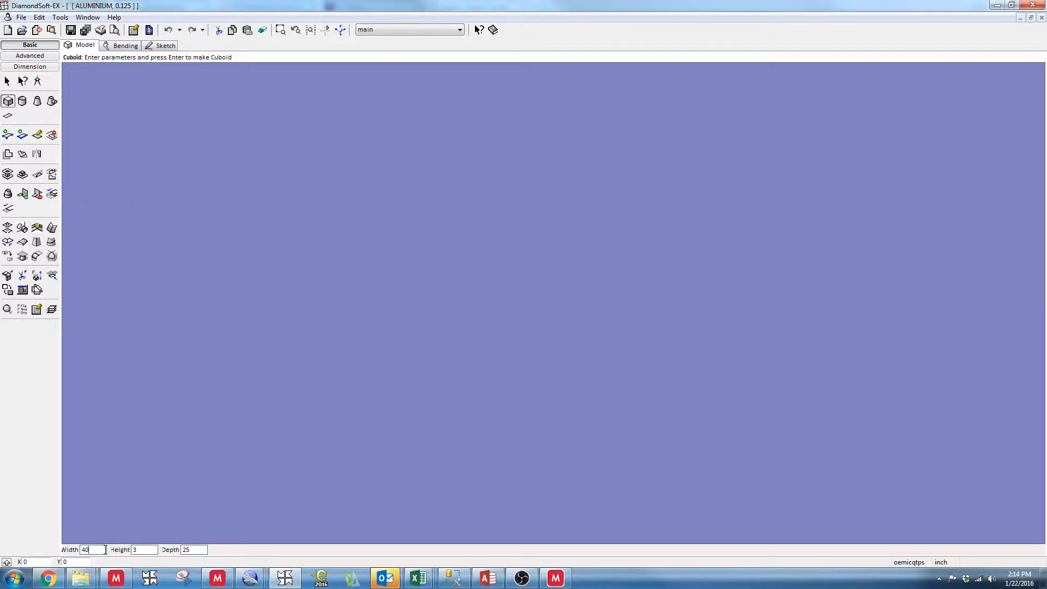
left_click_drag(105, 550, 57, 550)
type("36")
left_click_drag(150, 550, 131, 550)
double_click(136, 550)
type("2")
key("Tab")
type("24")
key("Return")
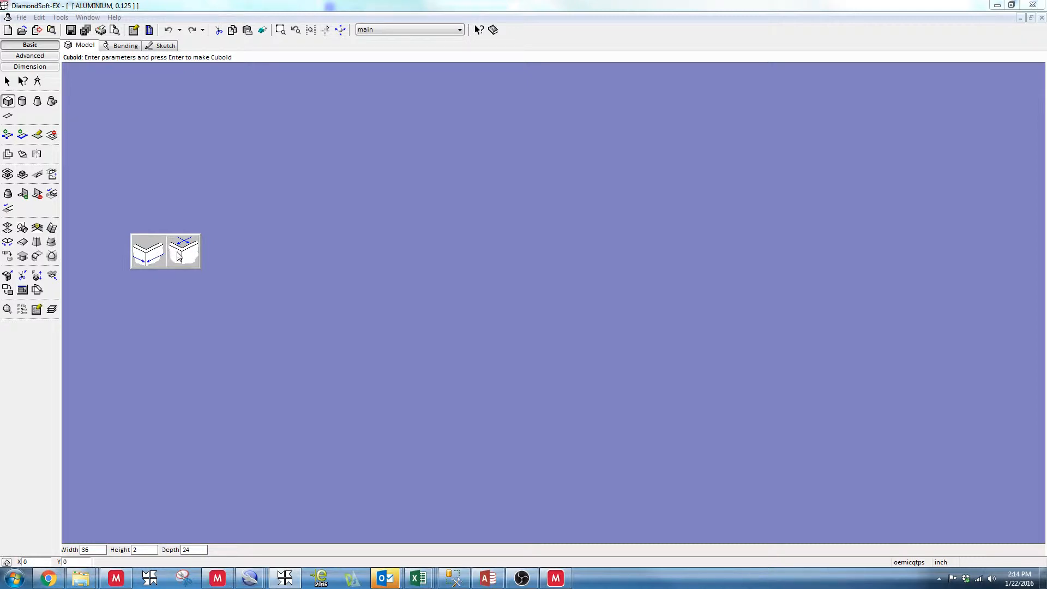
left_click(149, 256)
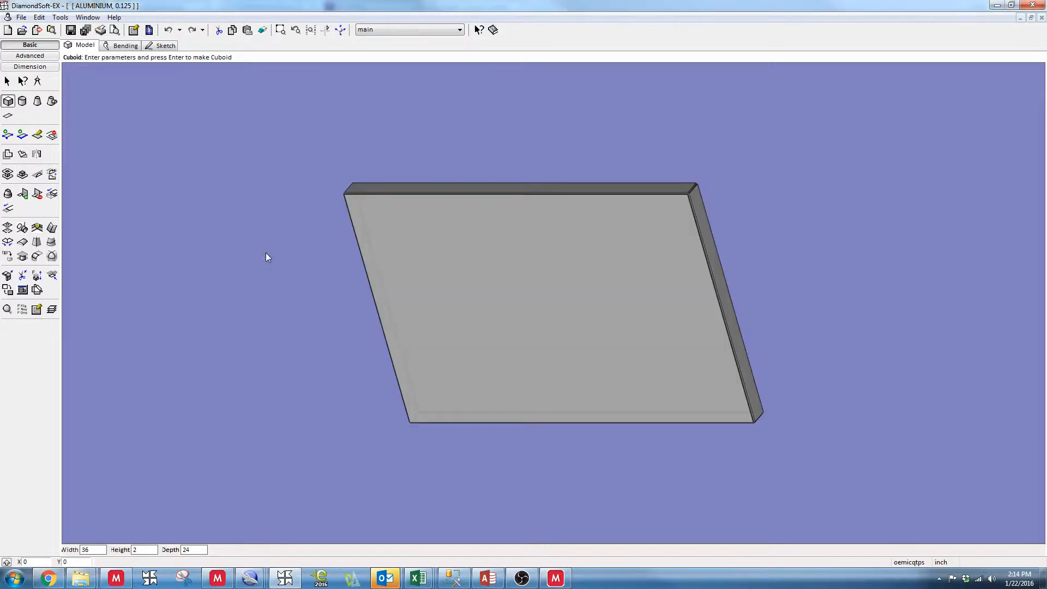
Step: Delete the cuboid's top face to turn it into an open tray
left_click(8, 82)
middle_click_drag(274, 215, 221, 280)
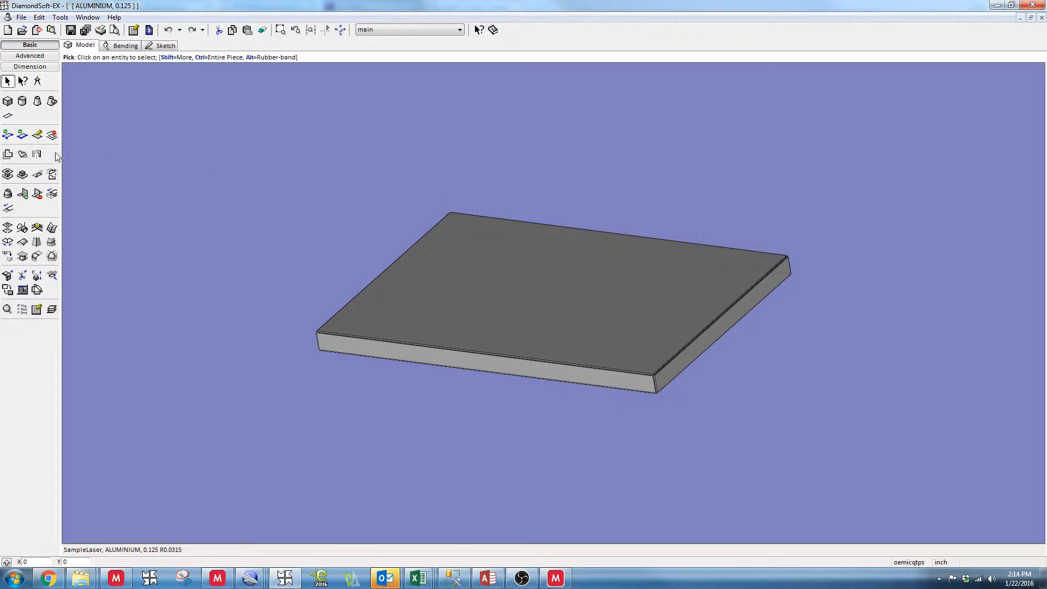
left_click(507, 304)
key("Delete")
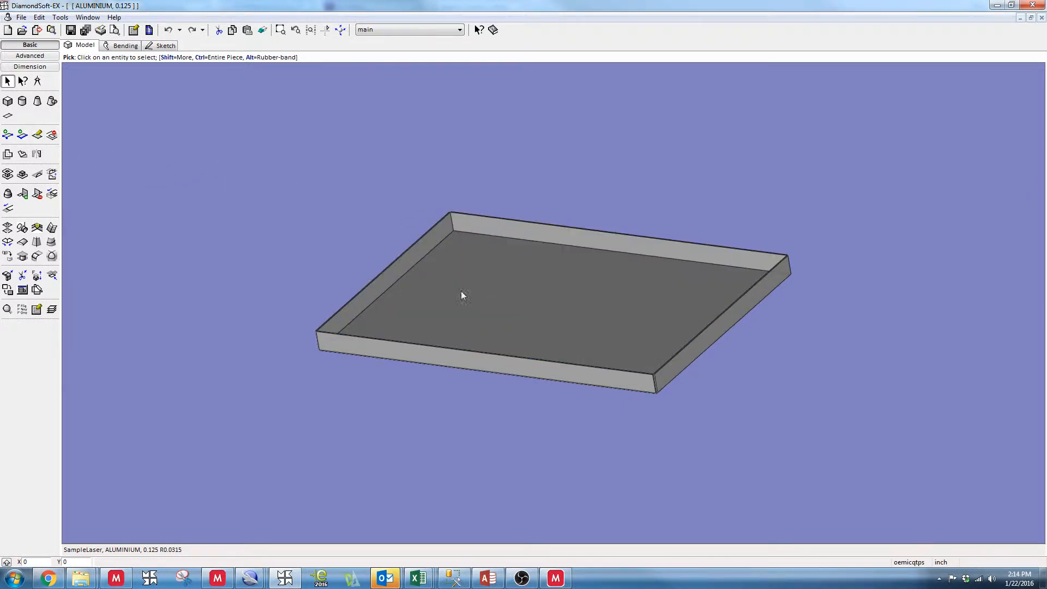
Step: Mark the tray's wall edges as bend edges with the Bend Edge tool
mouse_move(357, 229)
middle_mouse_down()
mouse_move(397, 197)
mouse_move(338, 237)
middle_mouse_up()
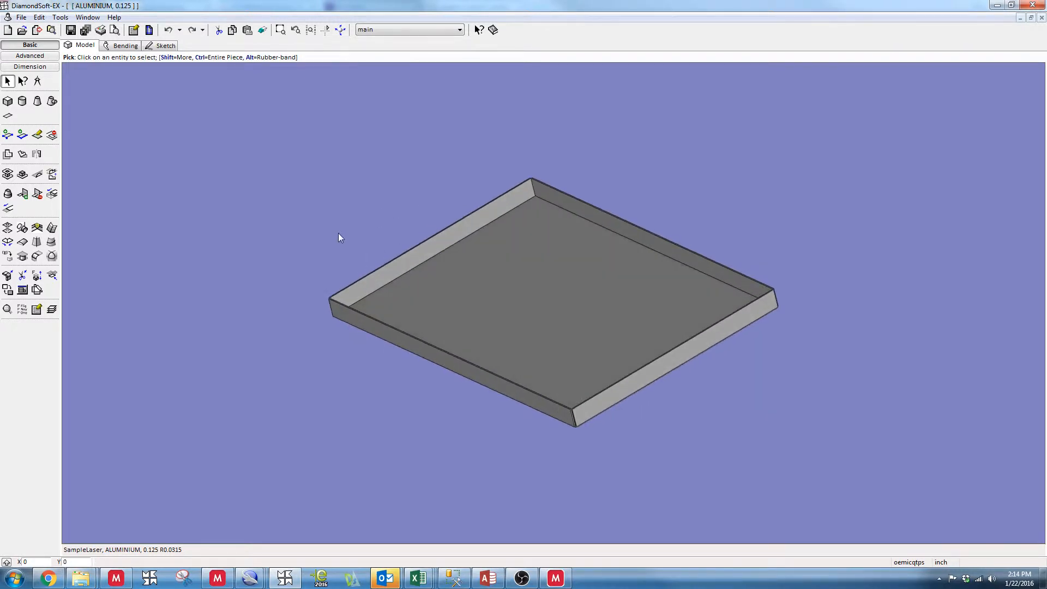
middle_click_drag(532, 454, 657, 419)
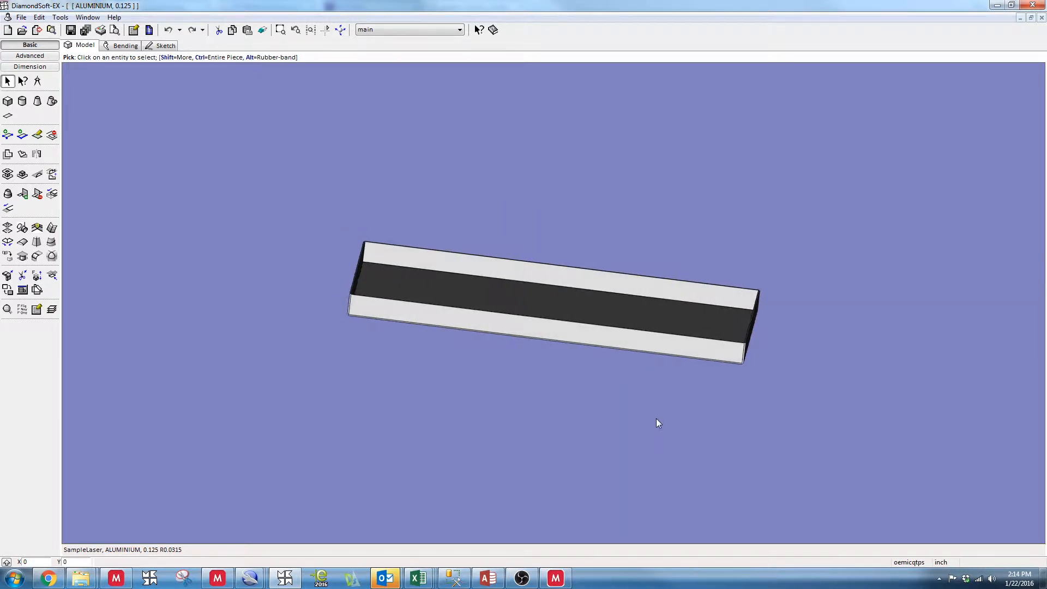
scroll(745, 363, "up", 6)
middle_click_drag(715, 388, 520, 354)
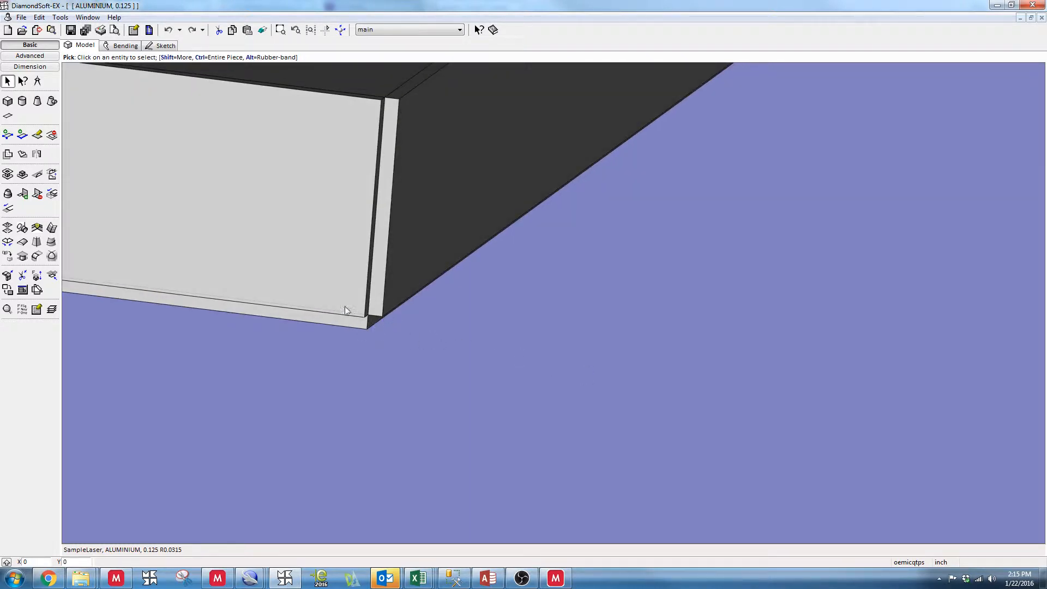
scroll(388, 186, "down", 8)
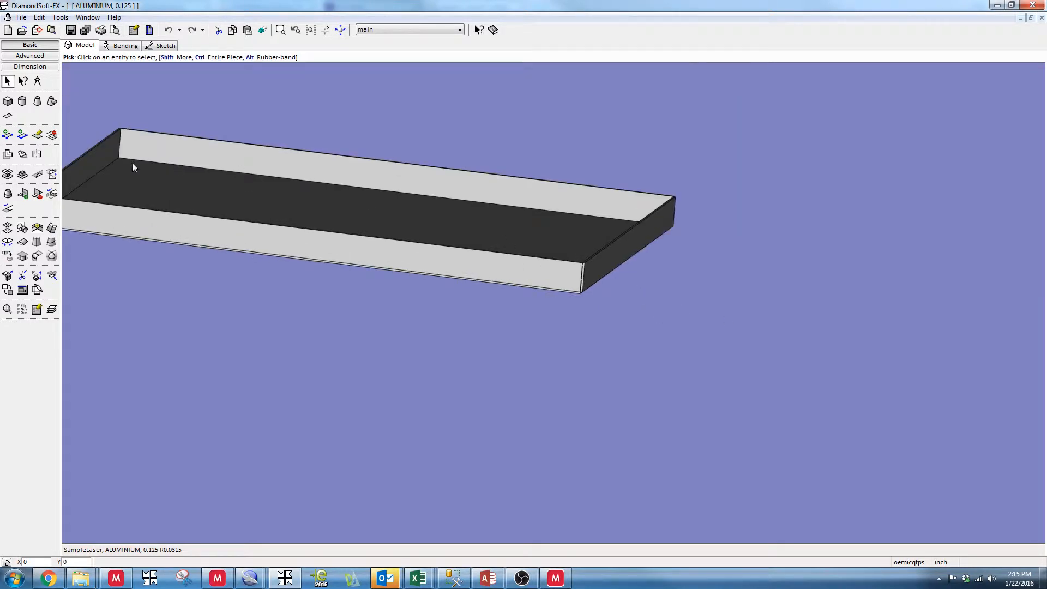
left_click(8, 276)
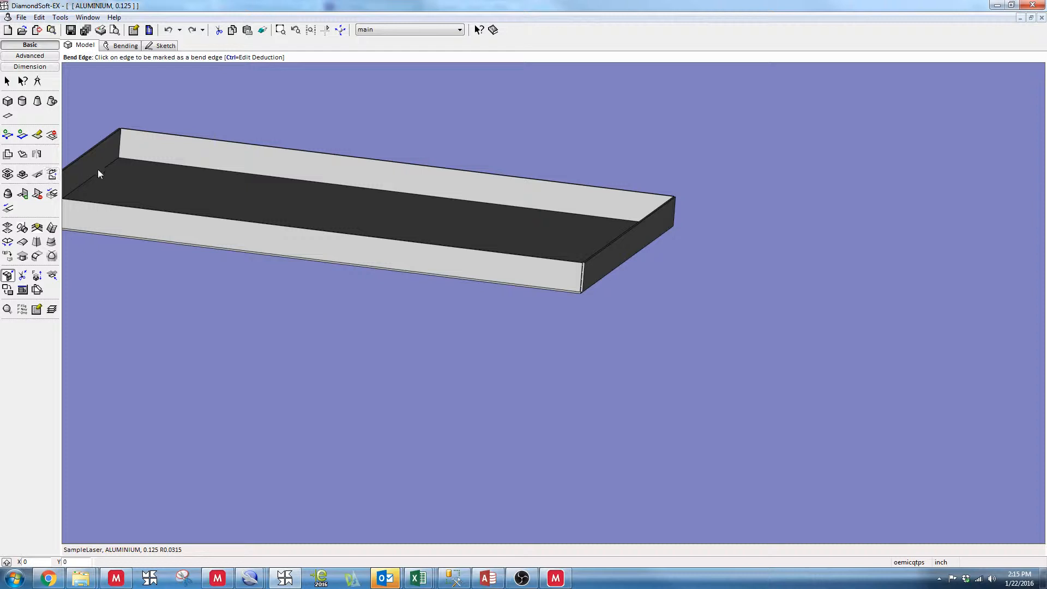
left_click(336, 184)
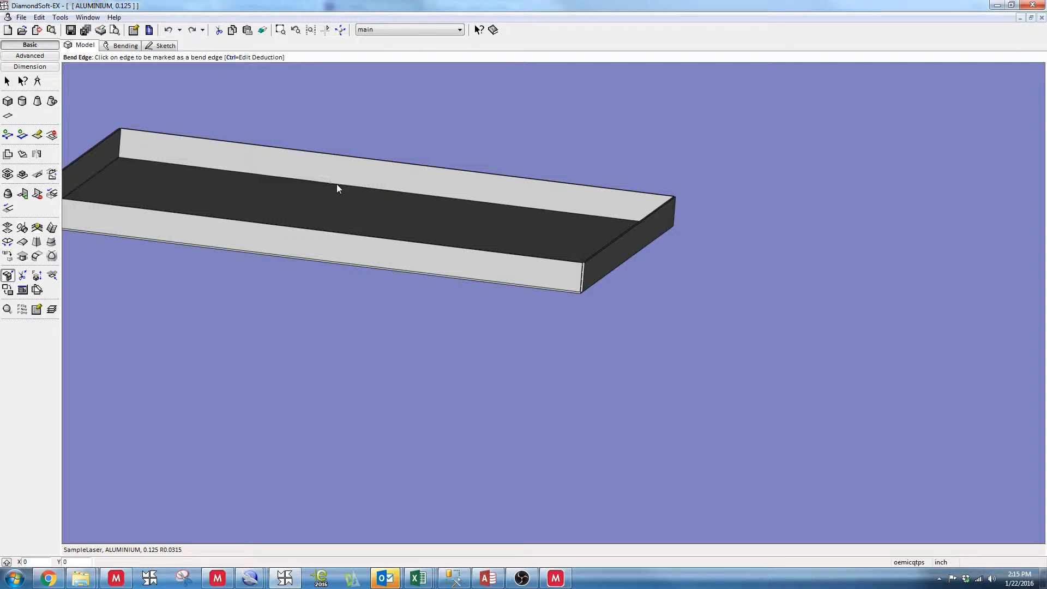
Step: Examine the tray's bent corners and walls from several angles
scroll(446, 303, "down", 3)
middle_click_drag(400, 303, 500, 246)
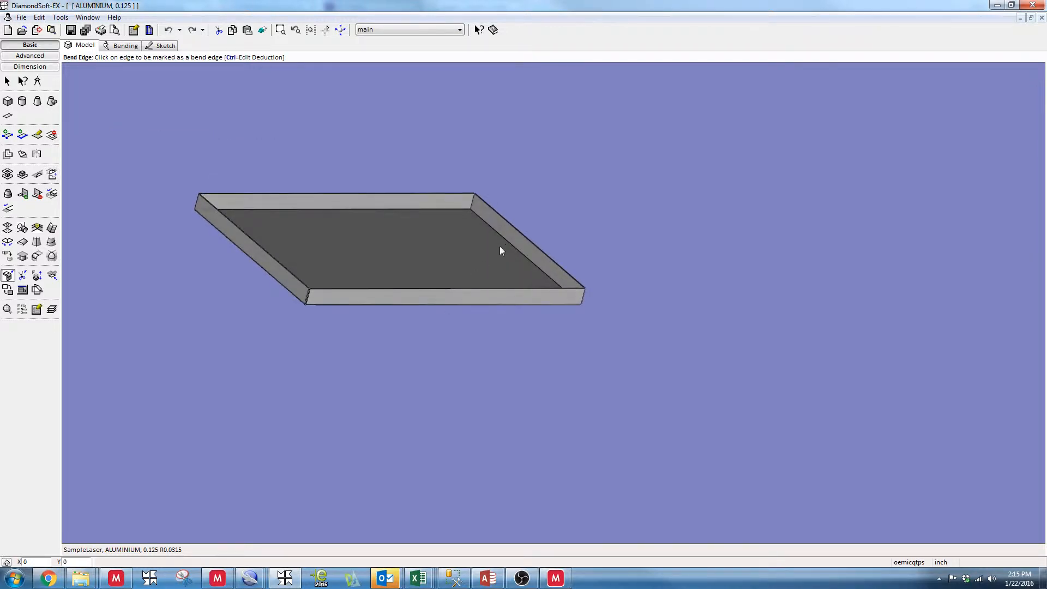
middle_click_drag(481, 355, 552, 405)
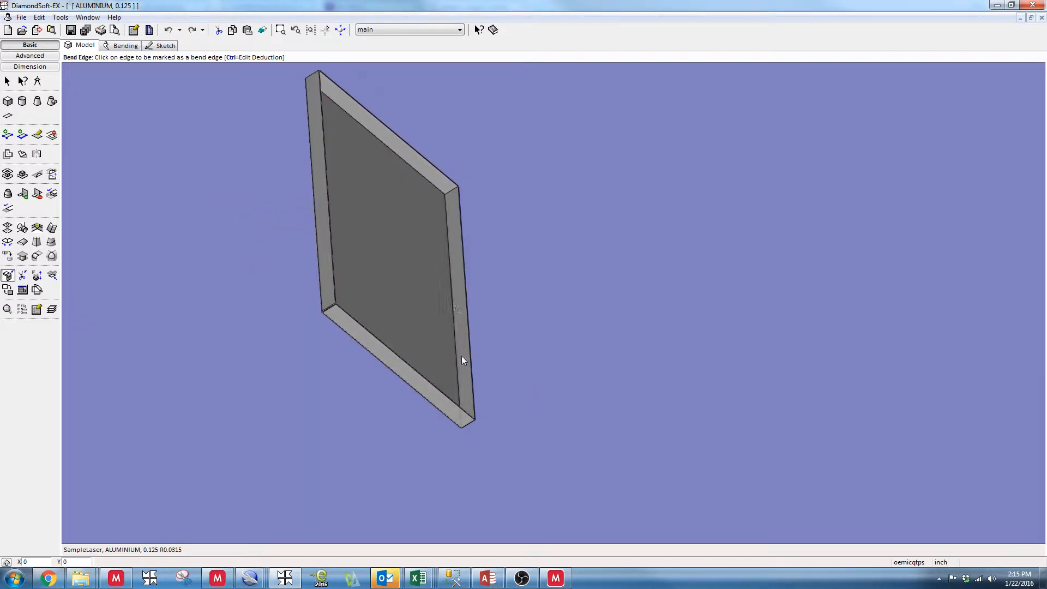
middle_click_drag(461, 356, 377, 351)
scroll(284, 333, "up", 5)
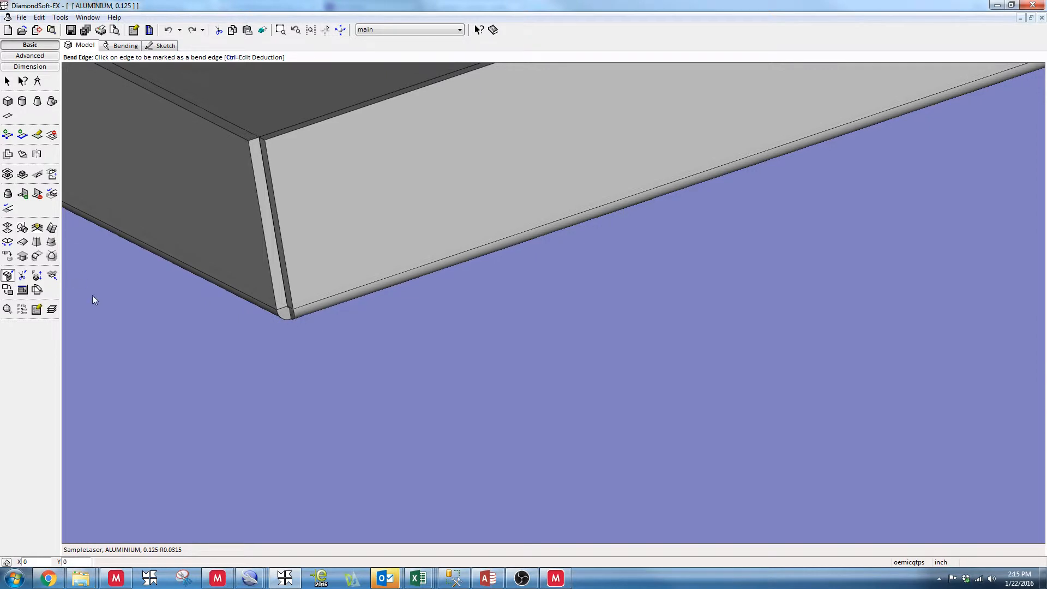
scroll(418, 421, "down", 5)
middle_click_drag(500, 473, 451, 488)
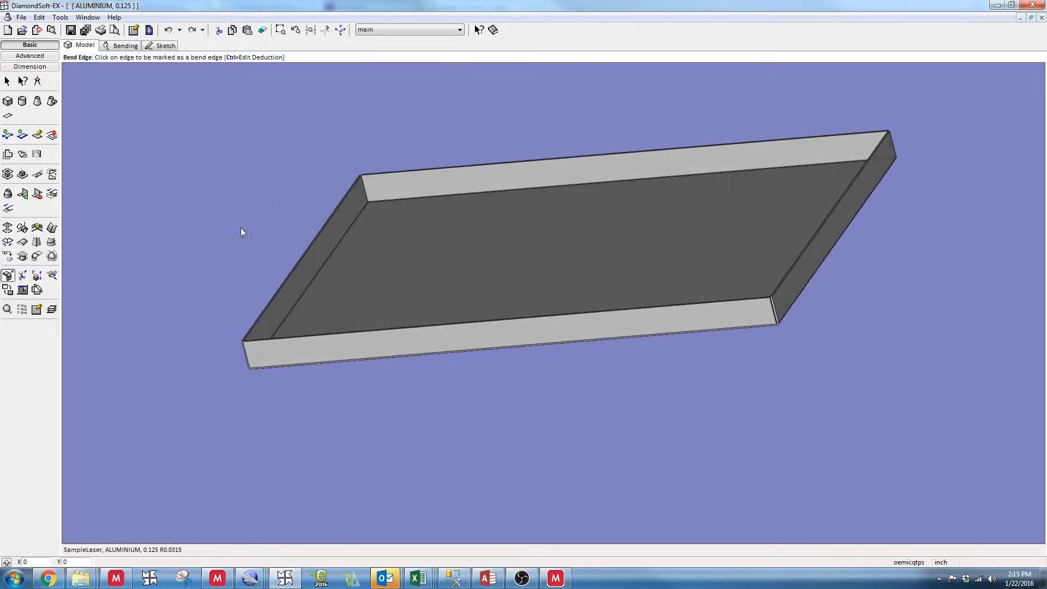
Step: Autosequence the bends, choosing tools from the LeMatic collection
left_click(121, 46)
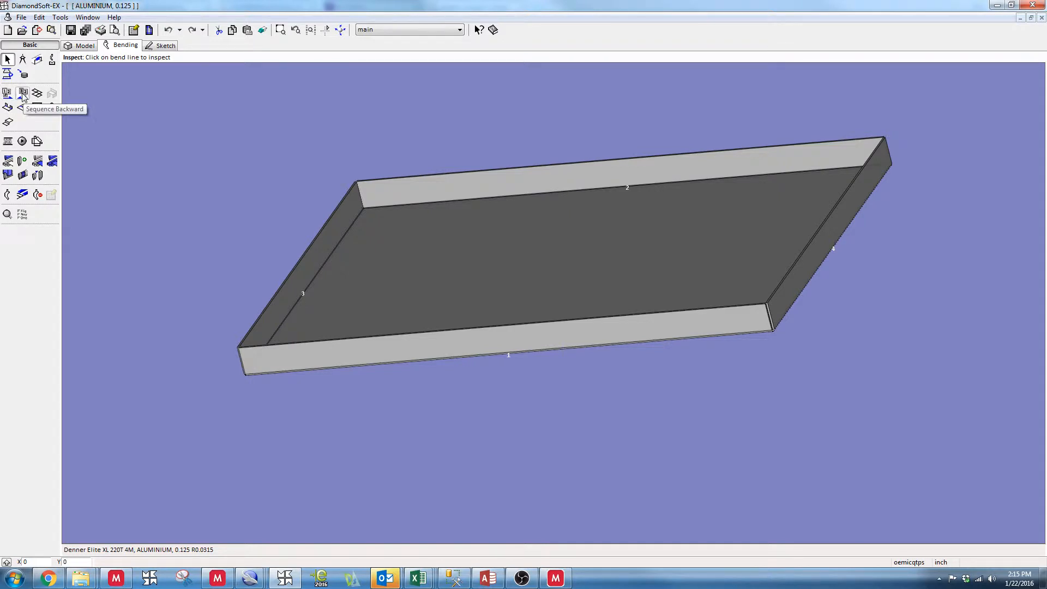
left_click(52, 109)
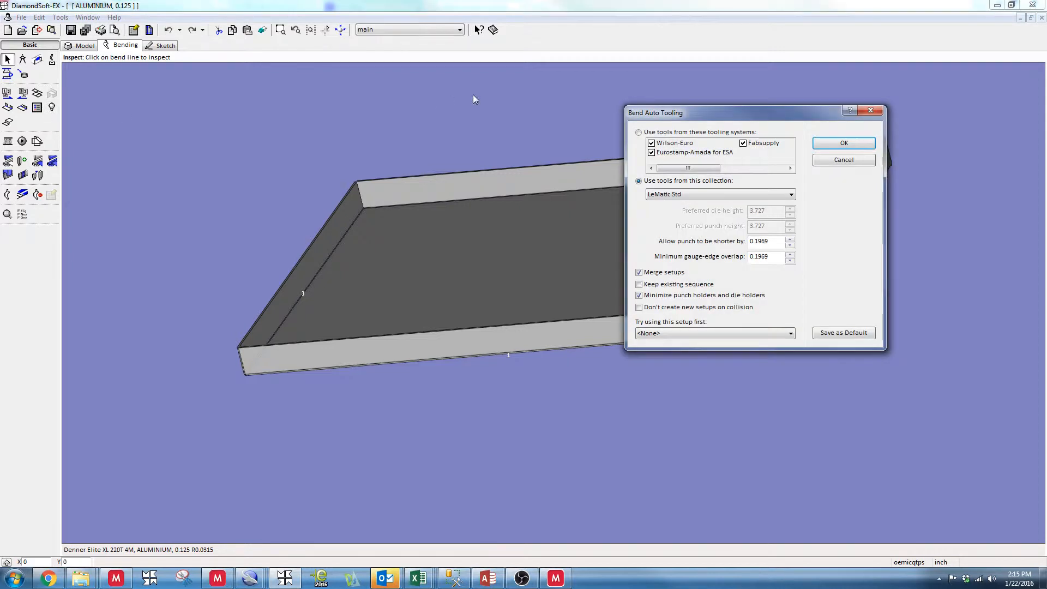
left_click_drag(809, 110, 761, 105)
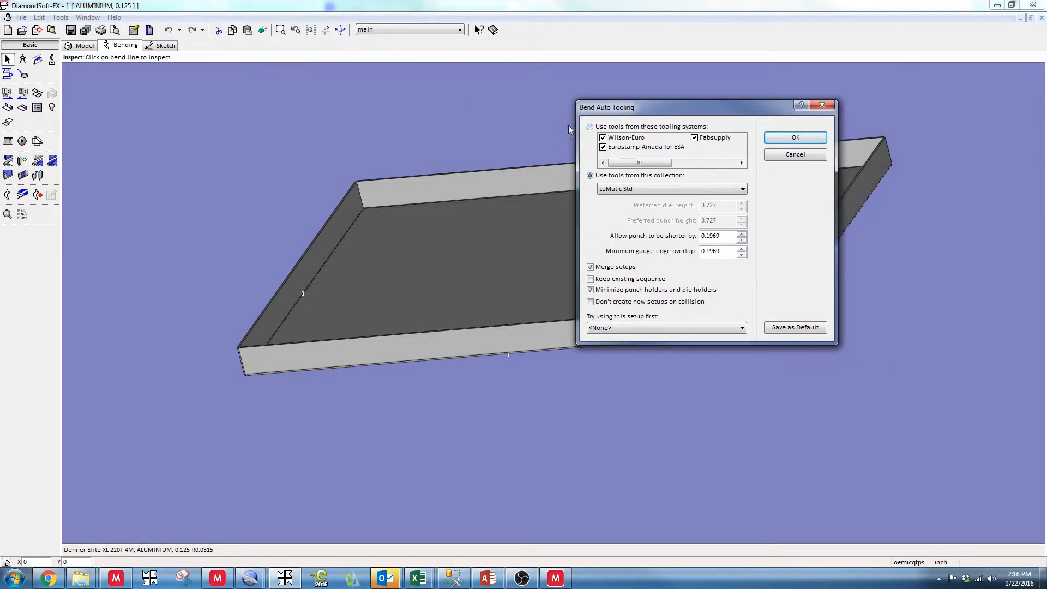
left_click(591, 127)
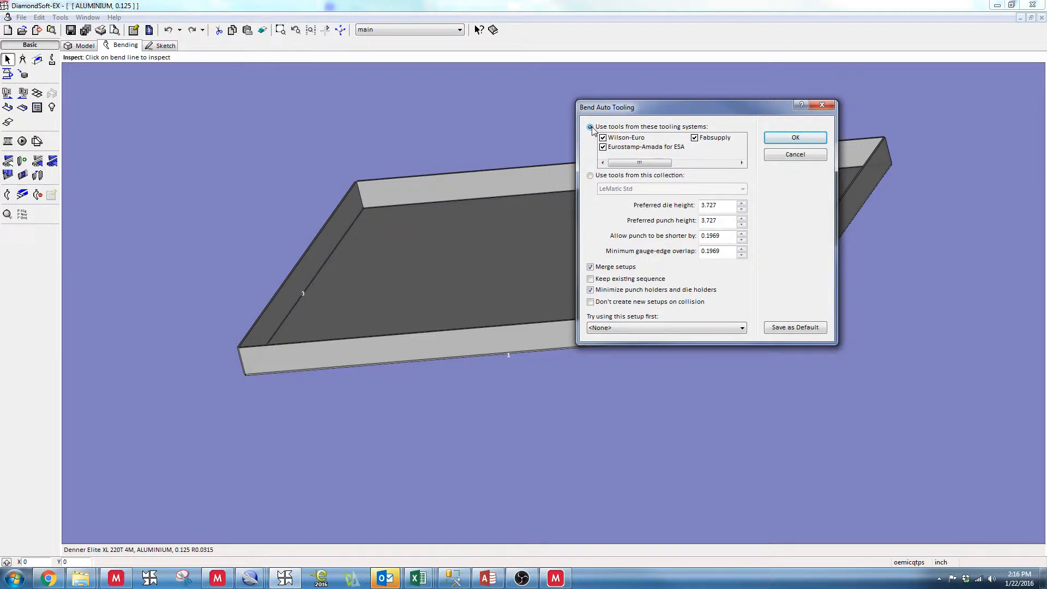
left_click(591, 176)
left_click(654, 188)
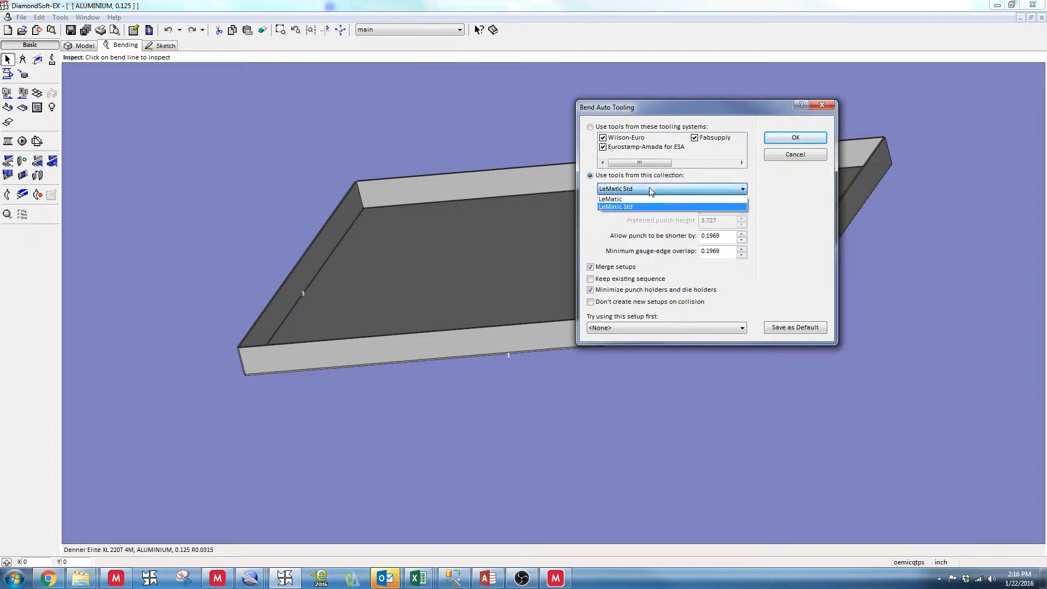
left_click(615, 199)
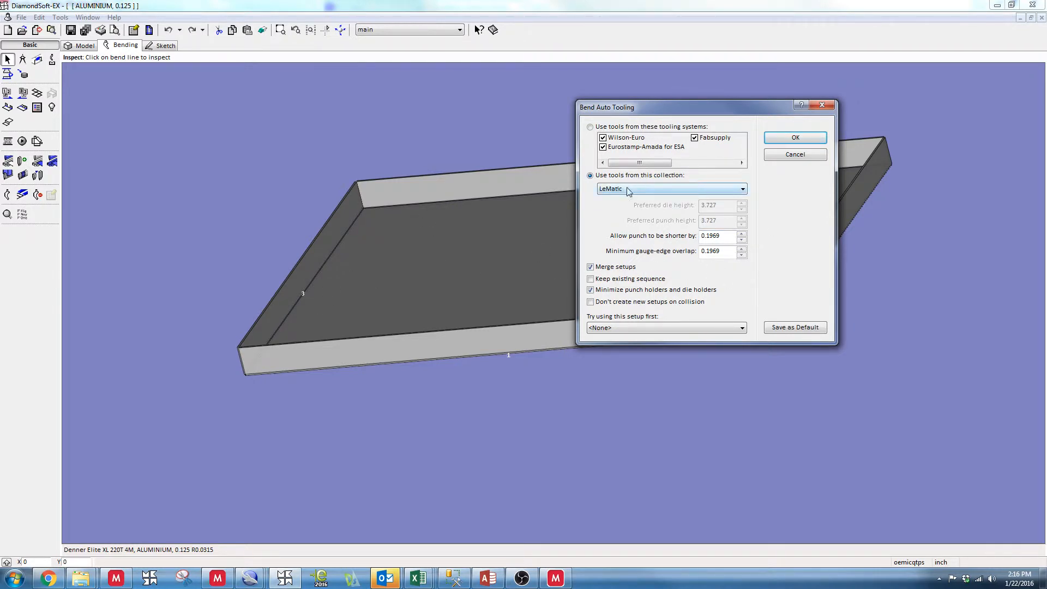
left_click(774, 138)
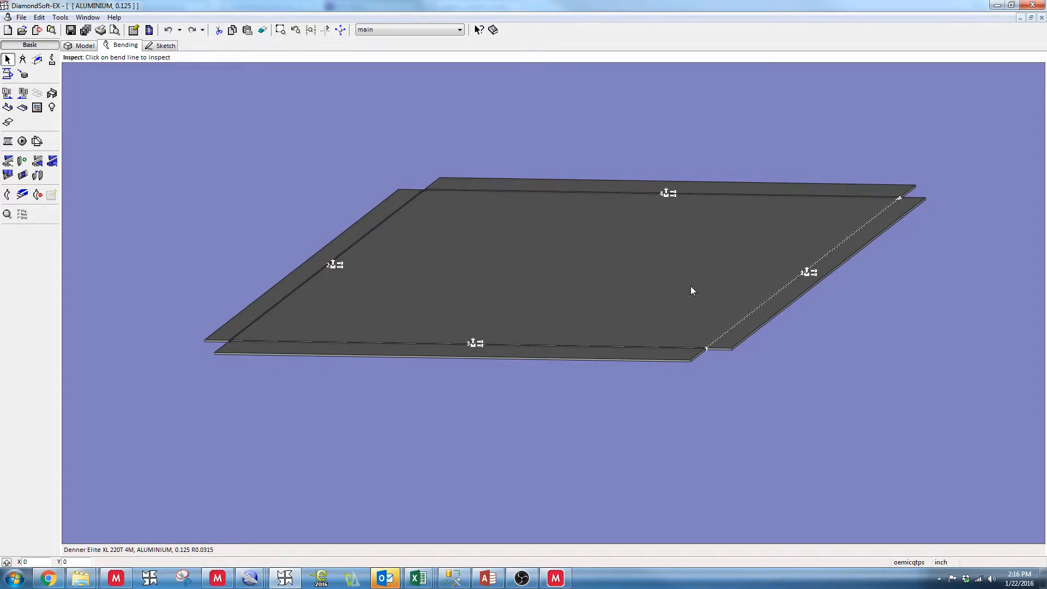
Step: Play the full bend simulation and show the die rail and punch ram in it
left_click(24, 143)
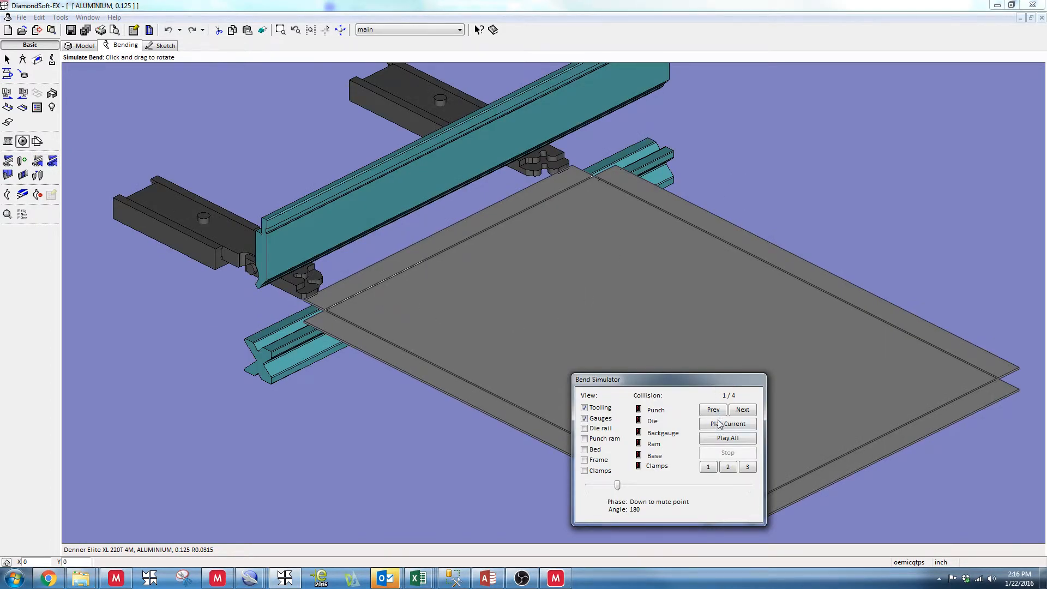
left_click(723, 438)
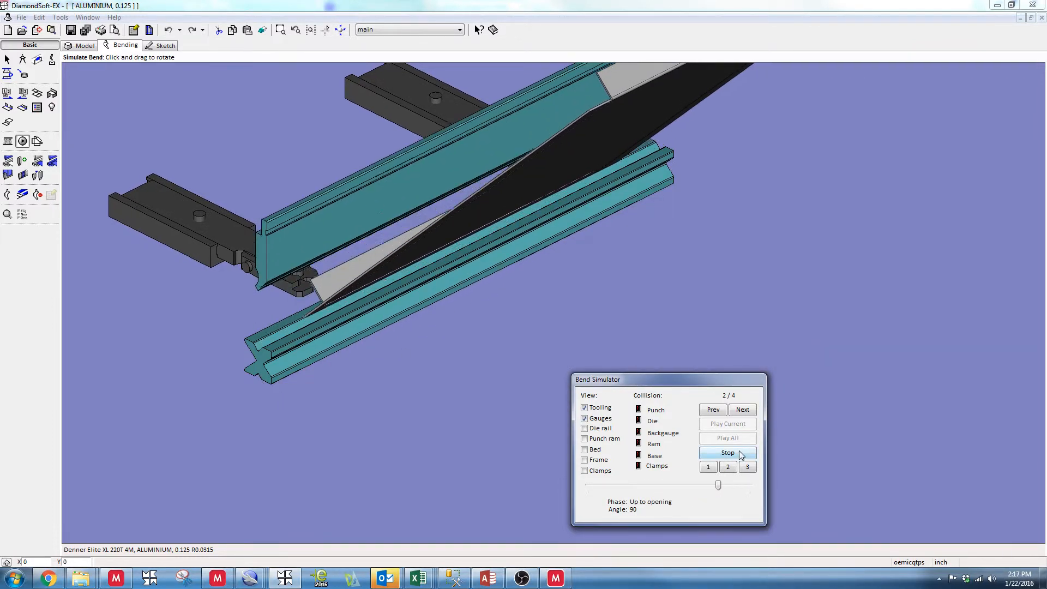
left_click(585, 429)
left_click(585, 439)
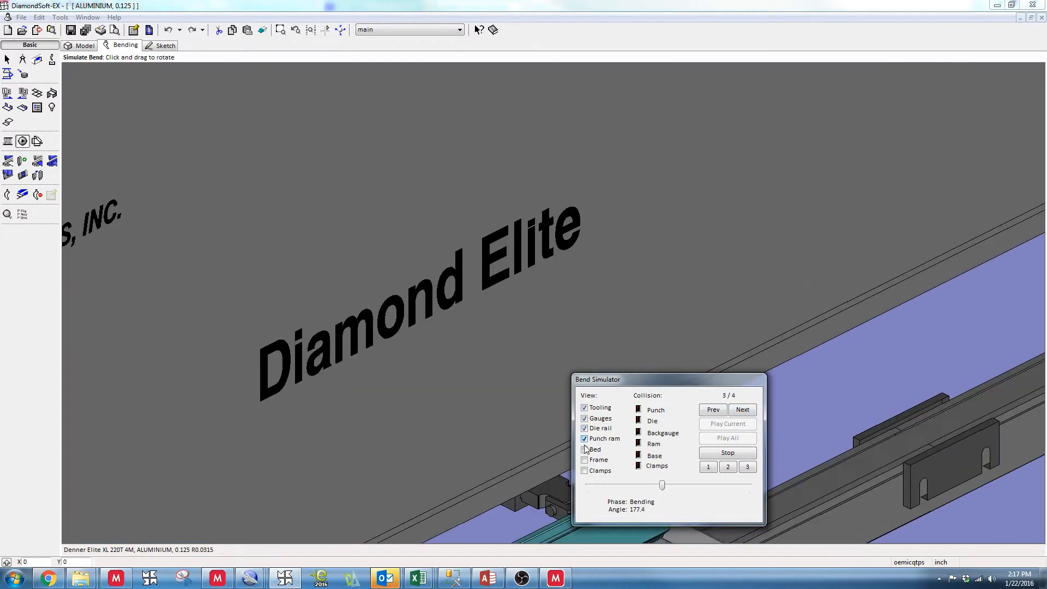
scroll(515, 372, "down", 5)
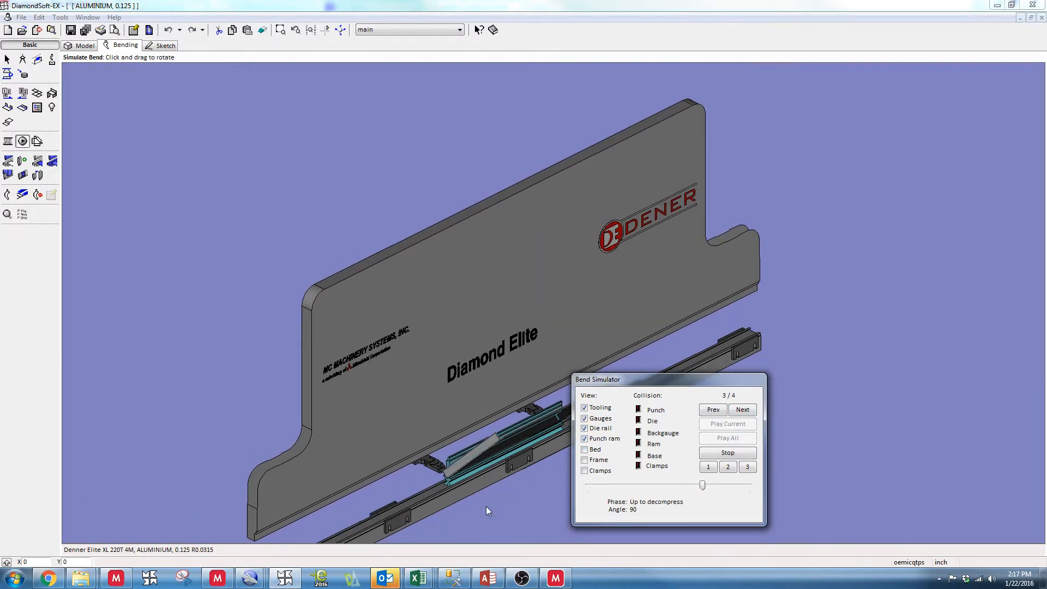
scroll(486, 506, "up", 10)
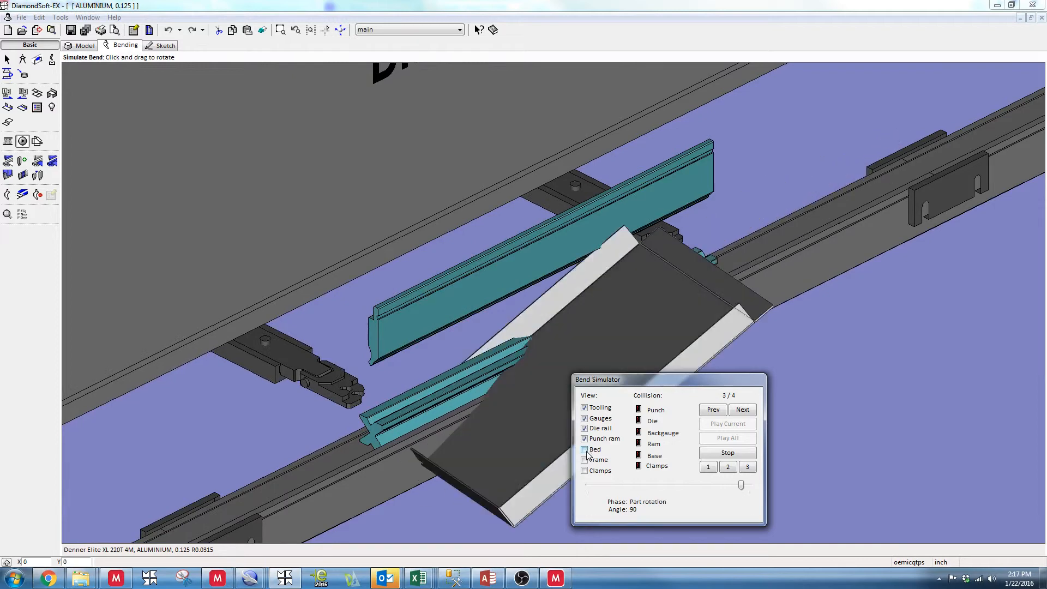
Step: Show the press brake bed in the bend simulation
left_click(584, 450)
scroll(535, 393, "down", 4)
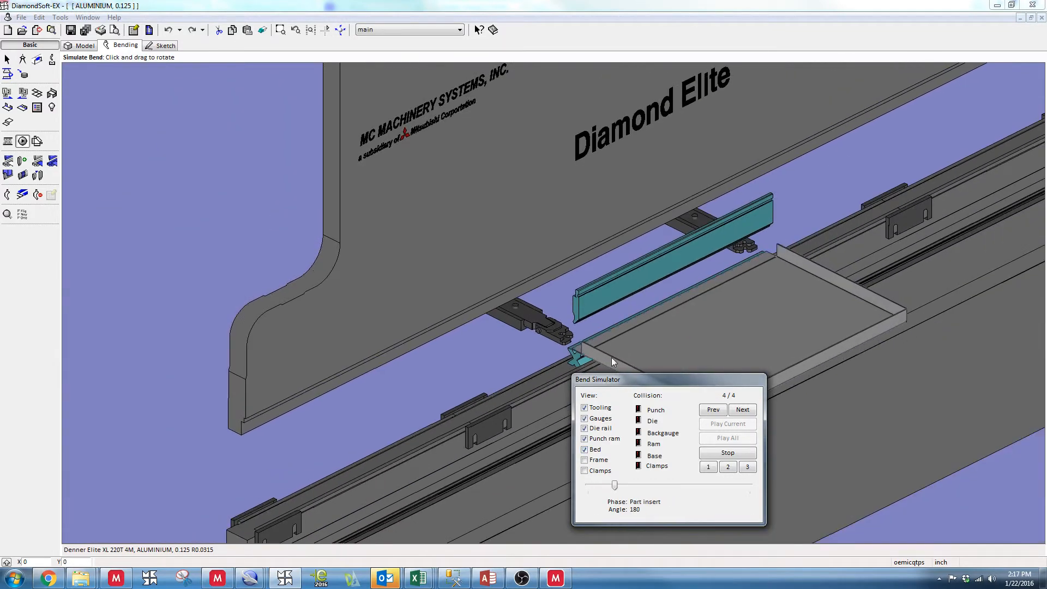
scroll(615, 349, "up", 4)
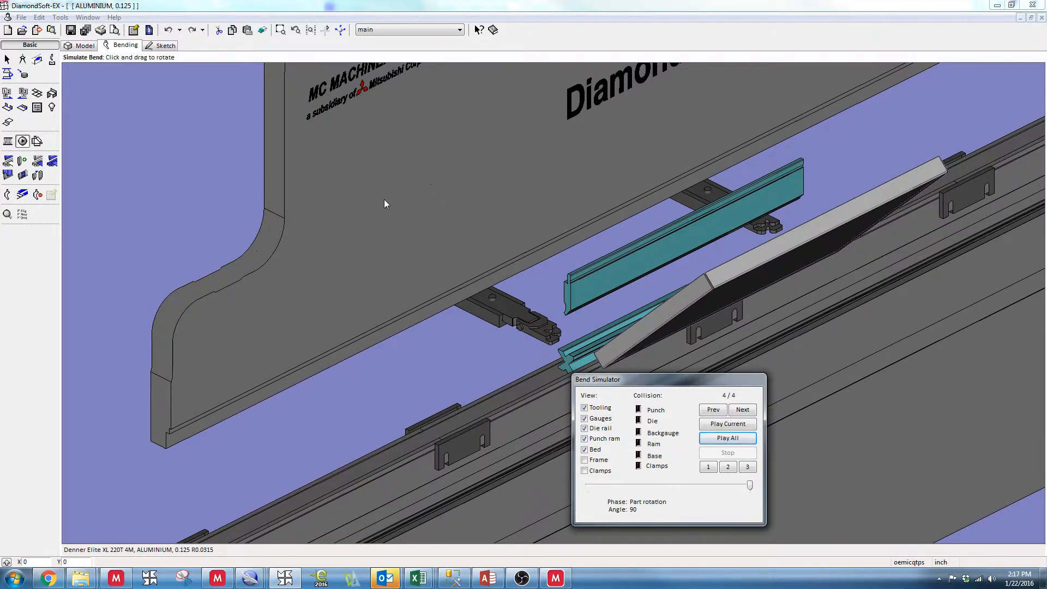
Step: Open the print preview of the bend report and page through its sheets
left_click(115, 30)
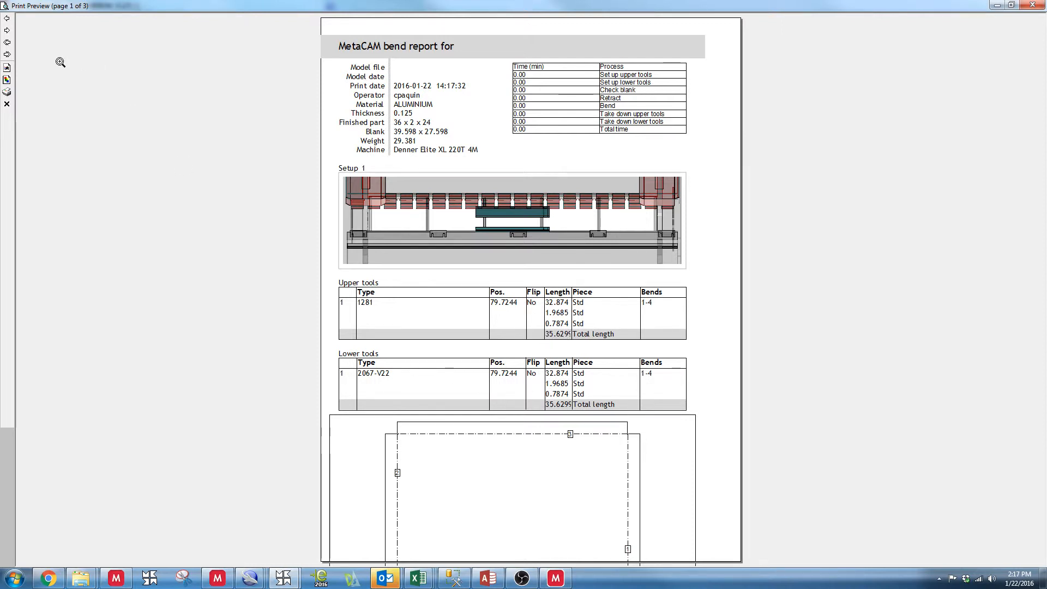
left_click(7, 31)
left_click(7, 31)
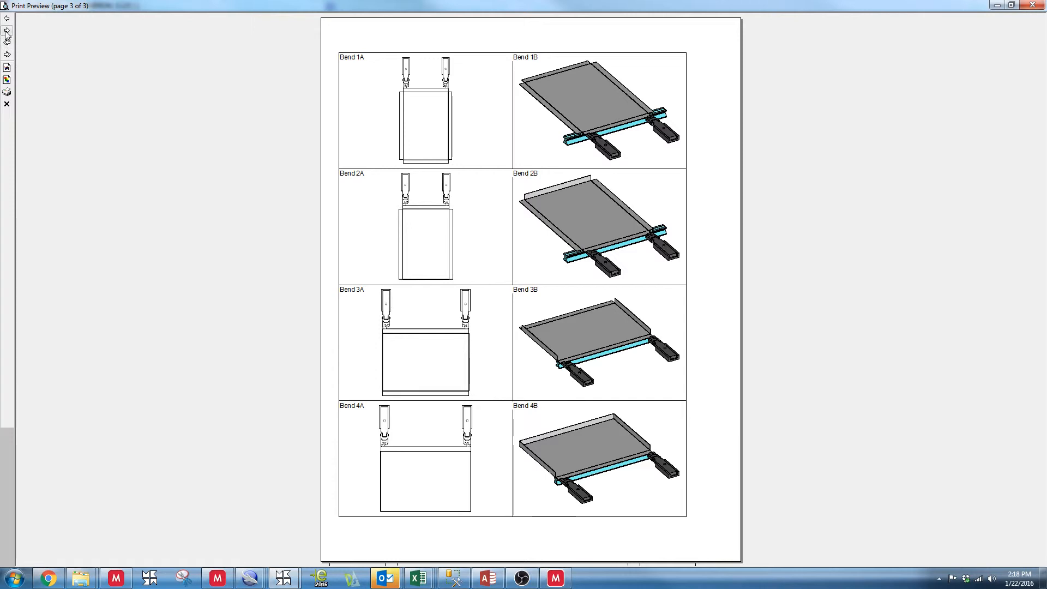
left_click(7, 18)
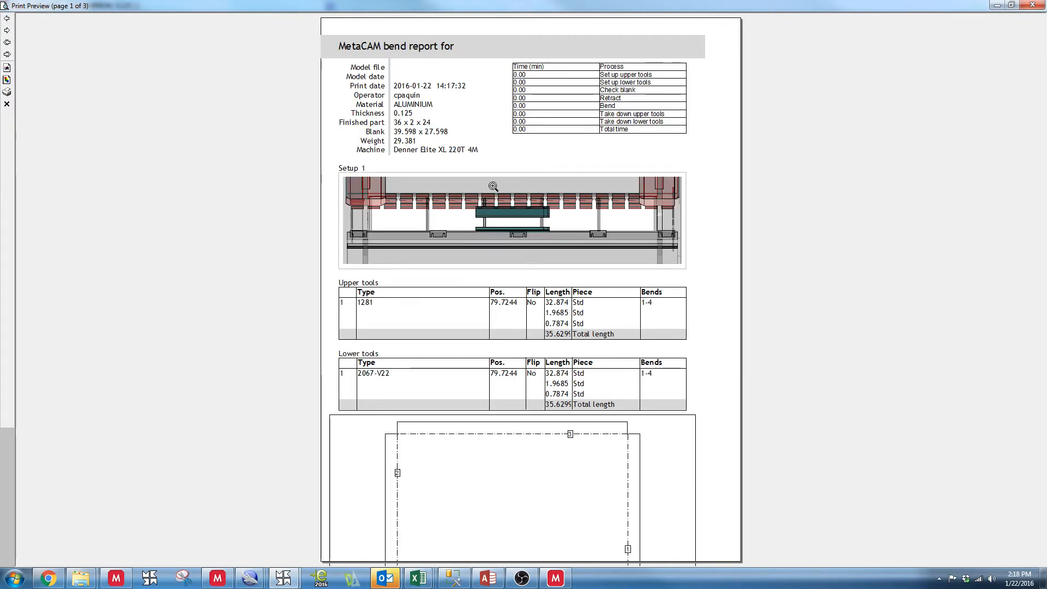
left_click(1033, 5)
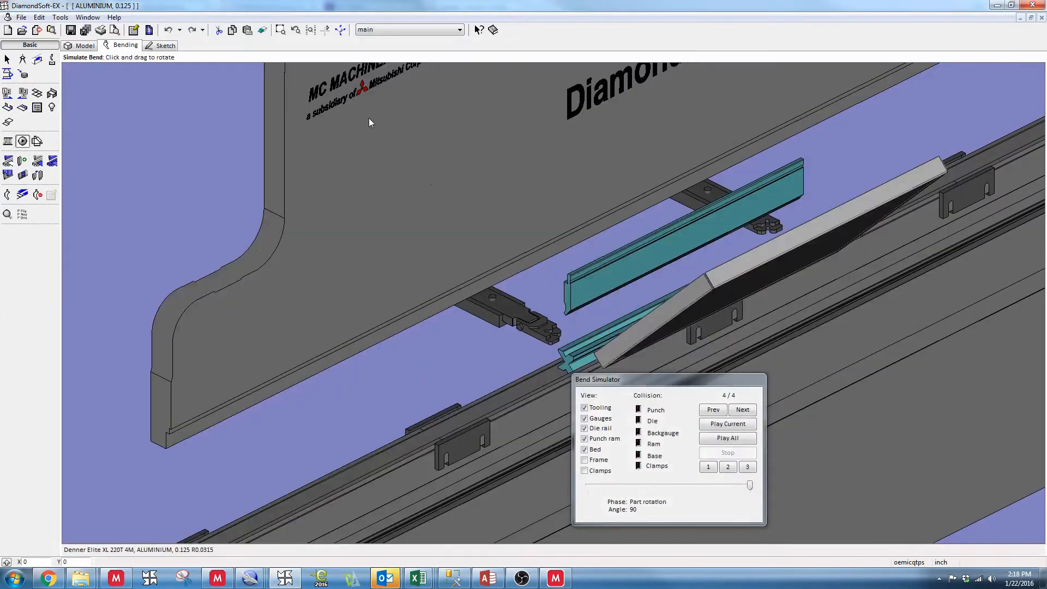
Step: Save the model to the Desktop as 3d test
scroll(360, 109, "down", 3)
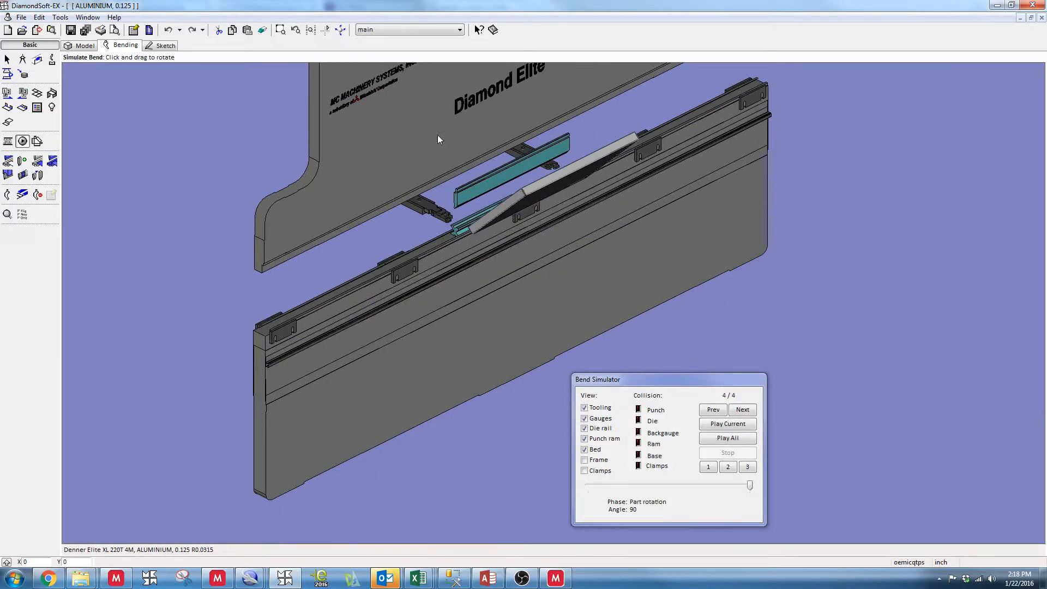
left_click(72, 31)
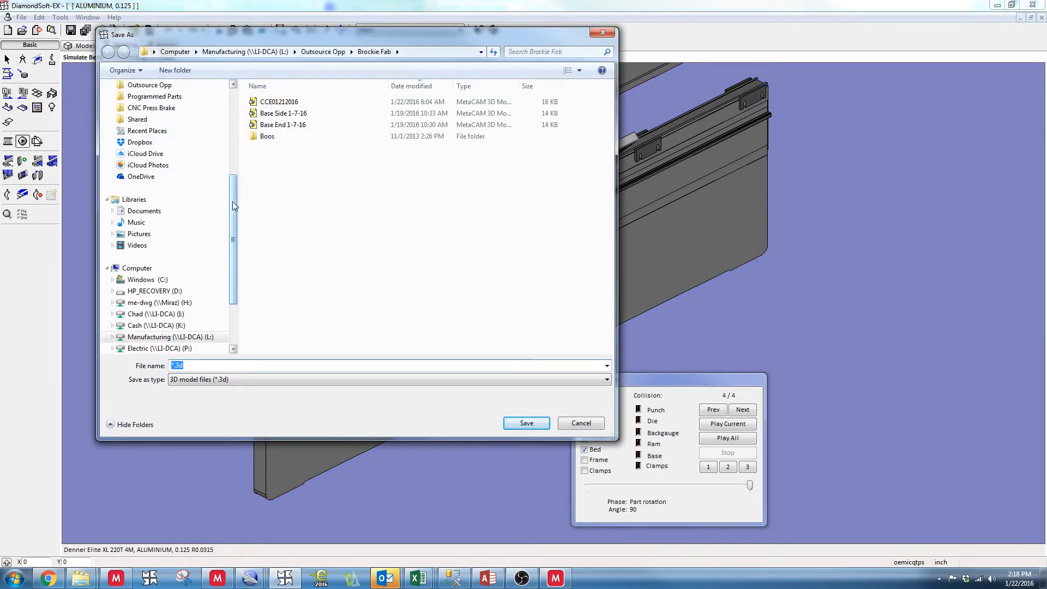
left_click_drag(234, 206, 233, 118)
left_click(139, 100)
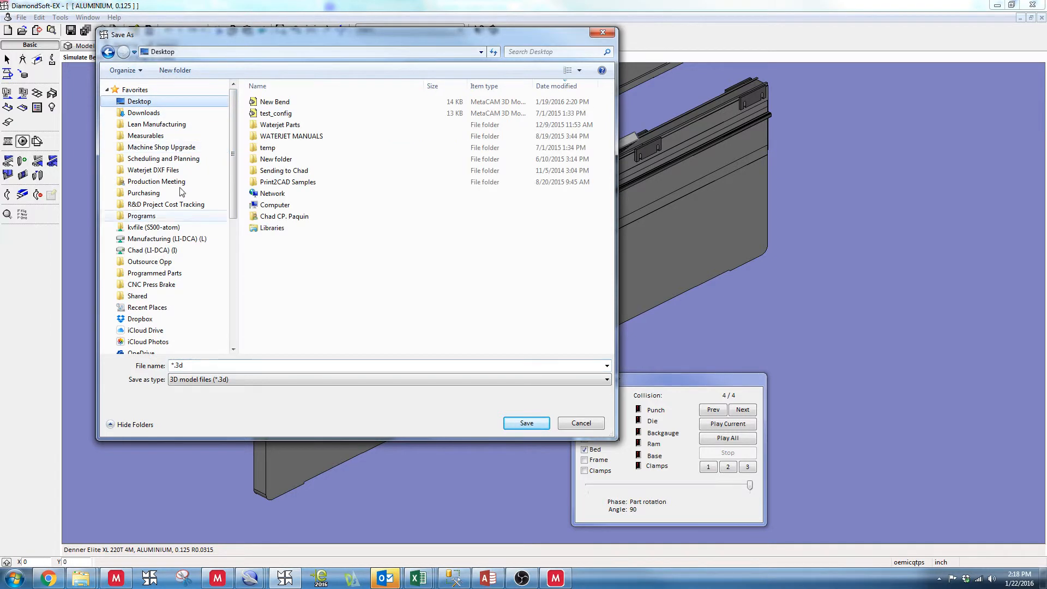
left_click(187, 365)
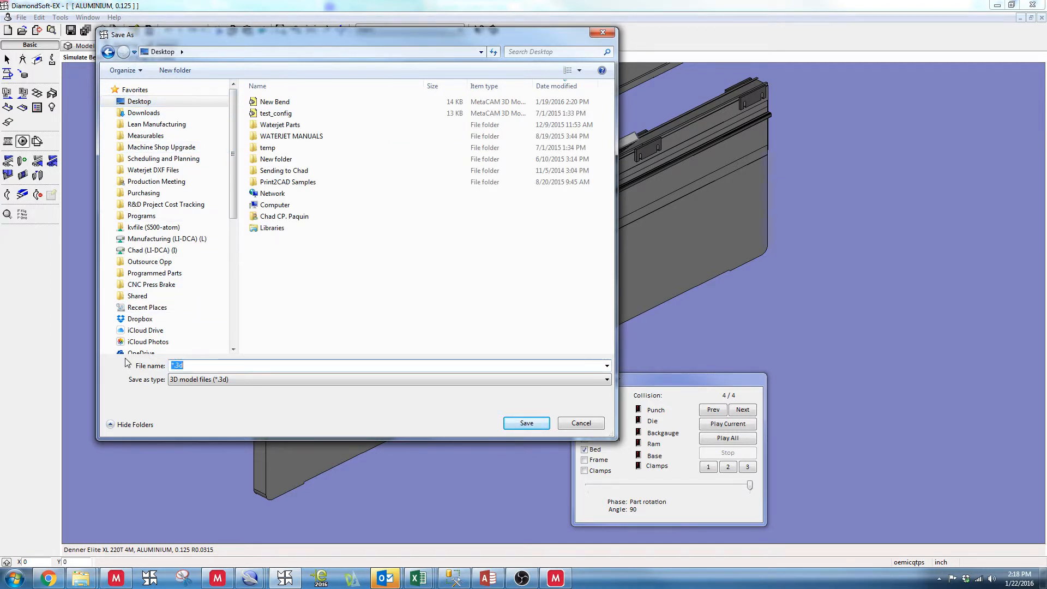
type("Pa")
key("BackSpace")
key("BackSpace")
type("3d test")
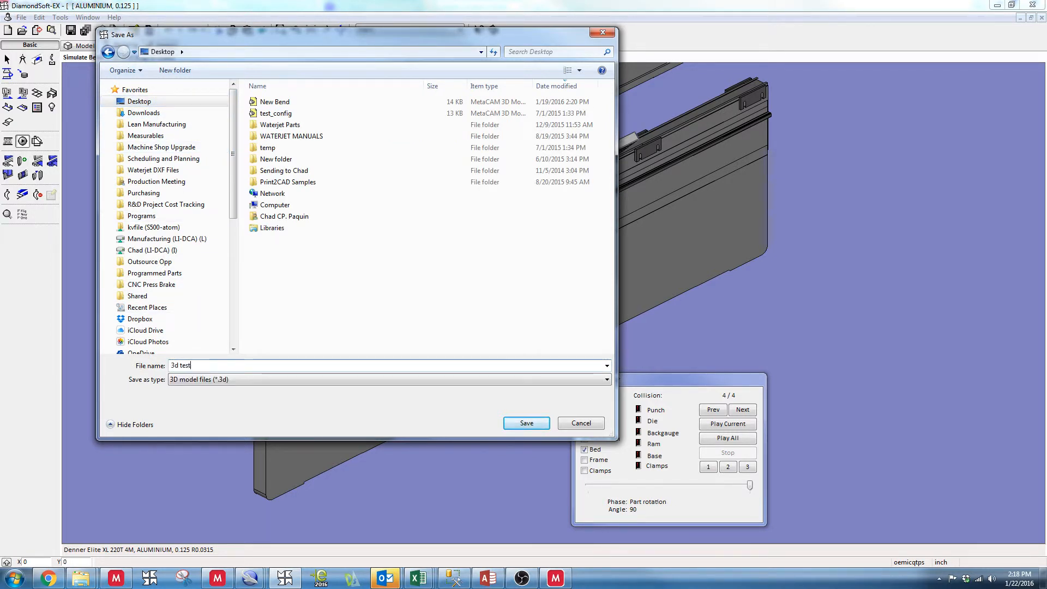
left_click(524, 423)
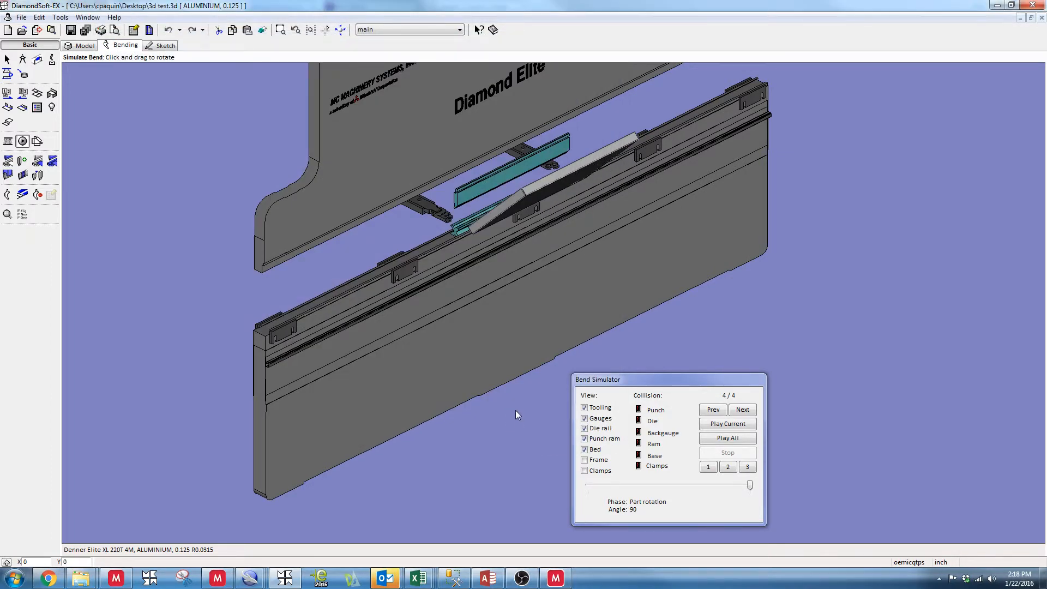
left_click(9, 142)
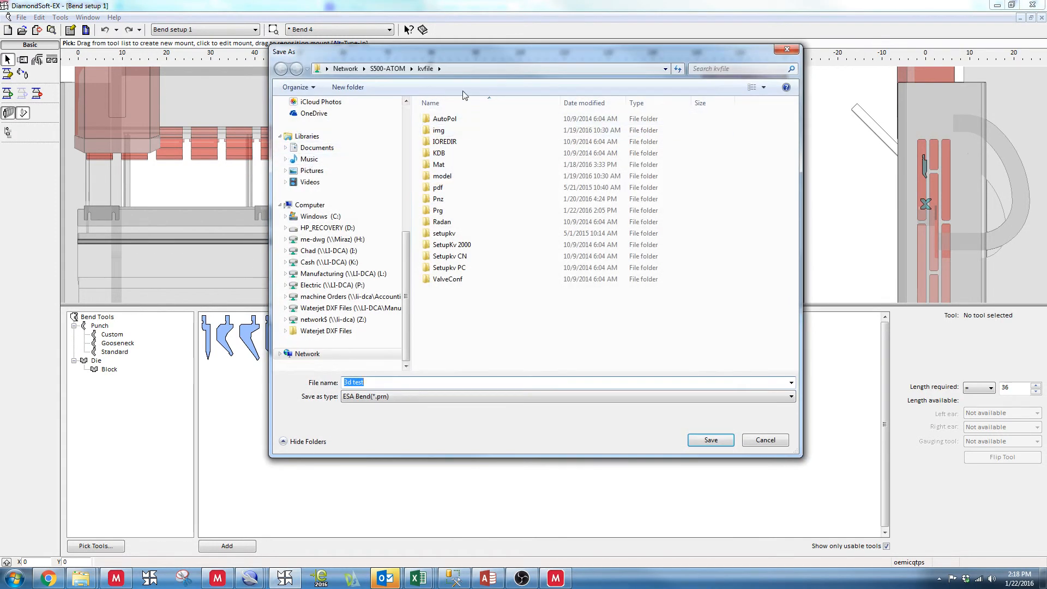
scroll(408, 250, "up", 7)
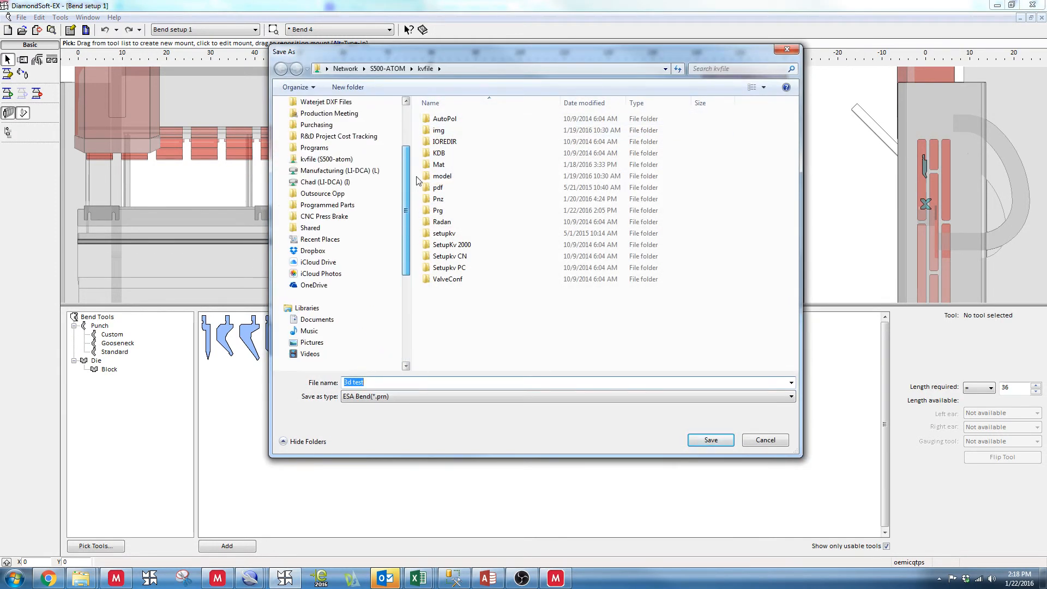
scroll(412, 120, "down", 7)
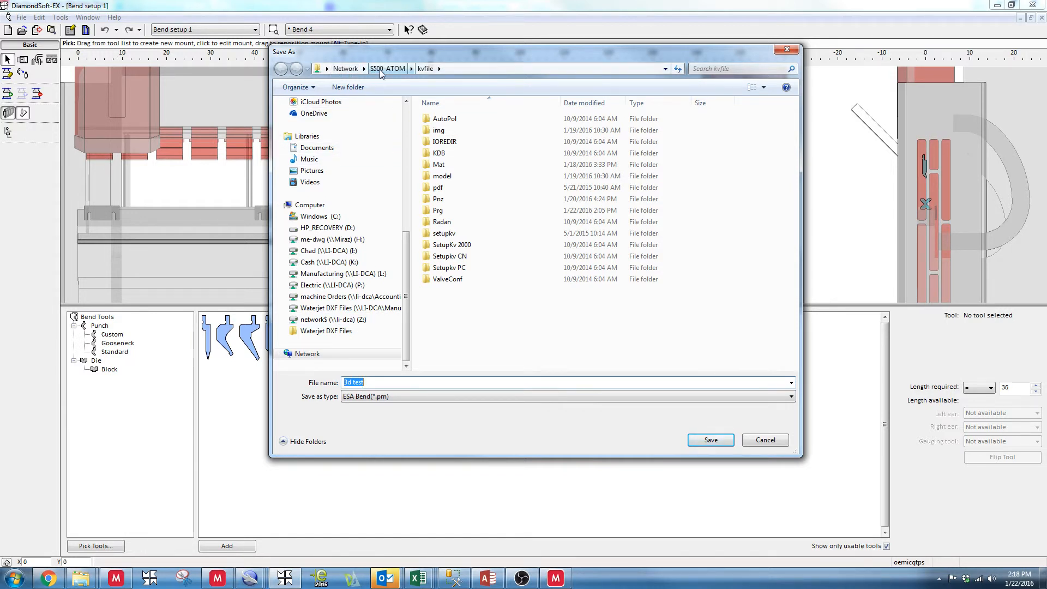
left_click(439, 69)
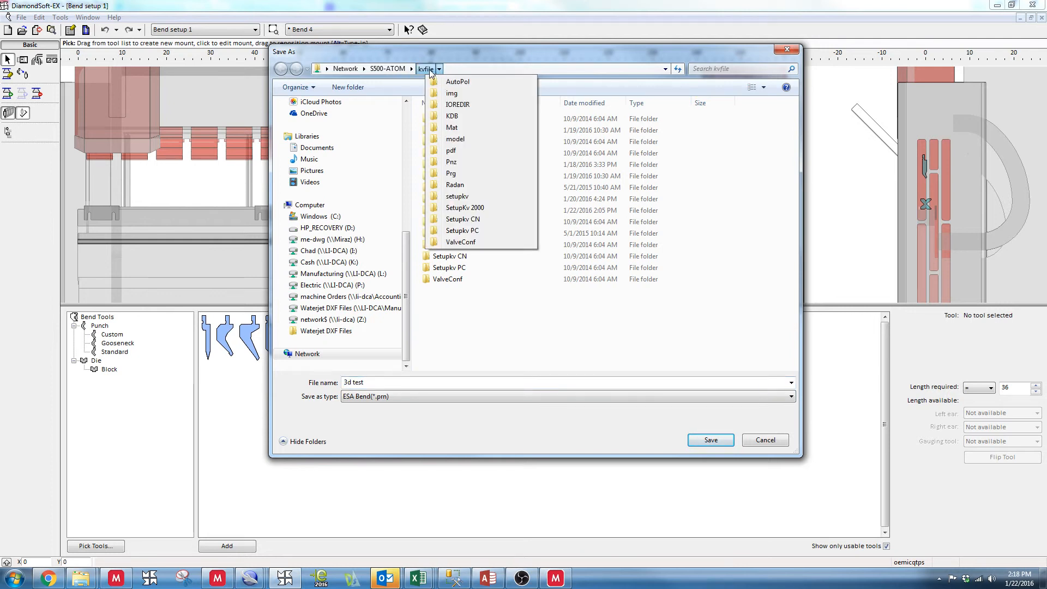
left_click(431, 72)
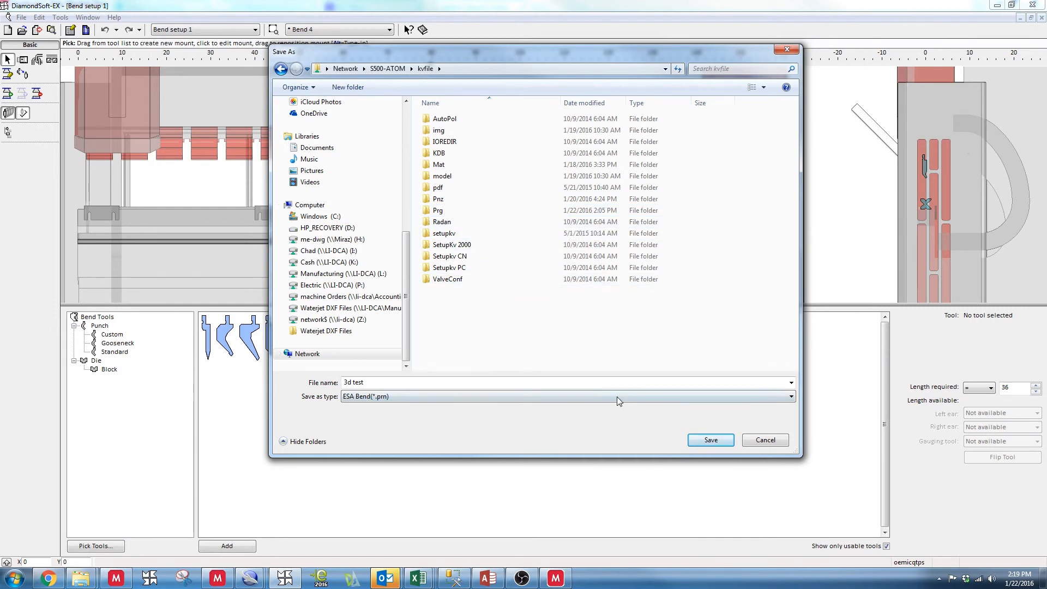
left_click(765, 440)
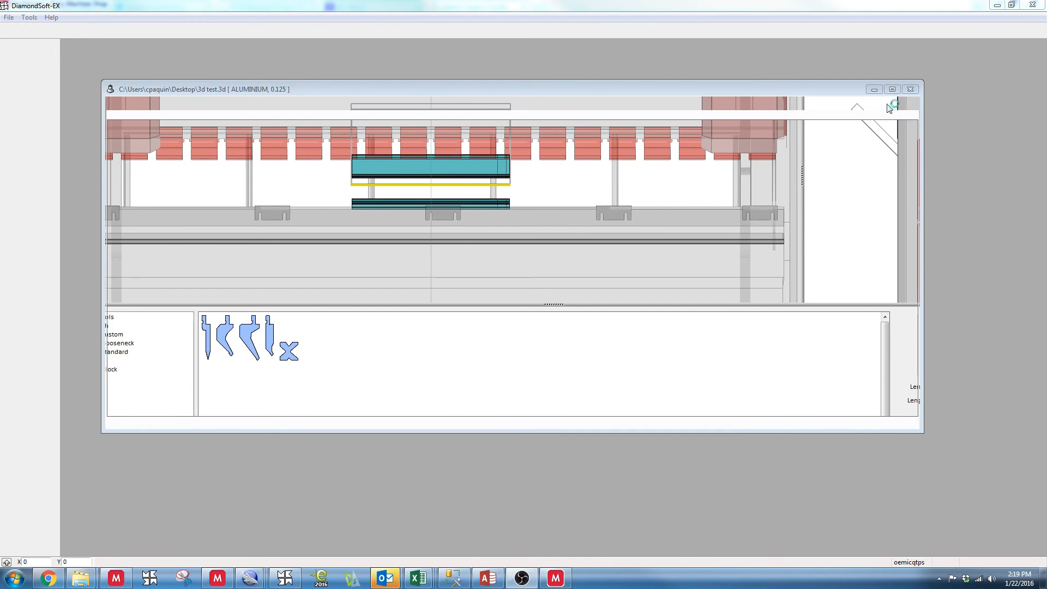
Step: Close the 3d test model window
left_click(910, 90)
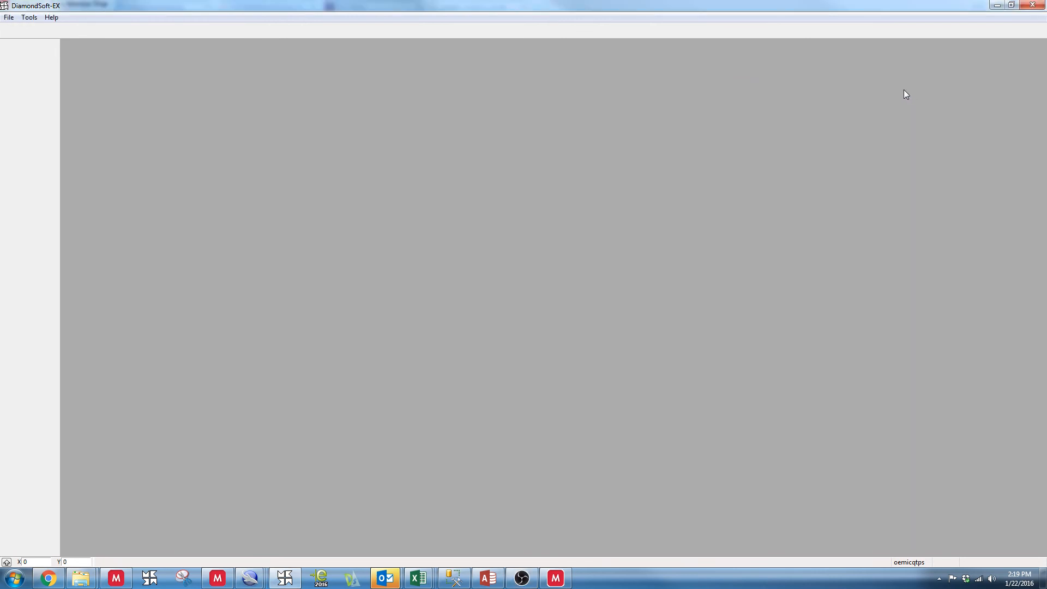